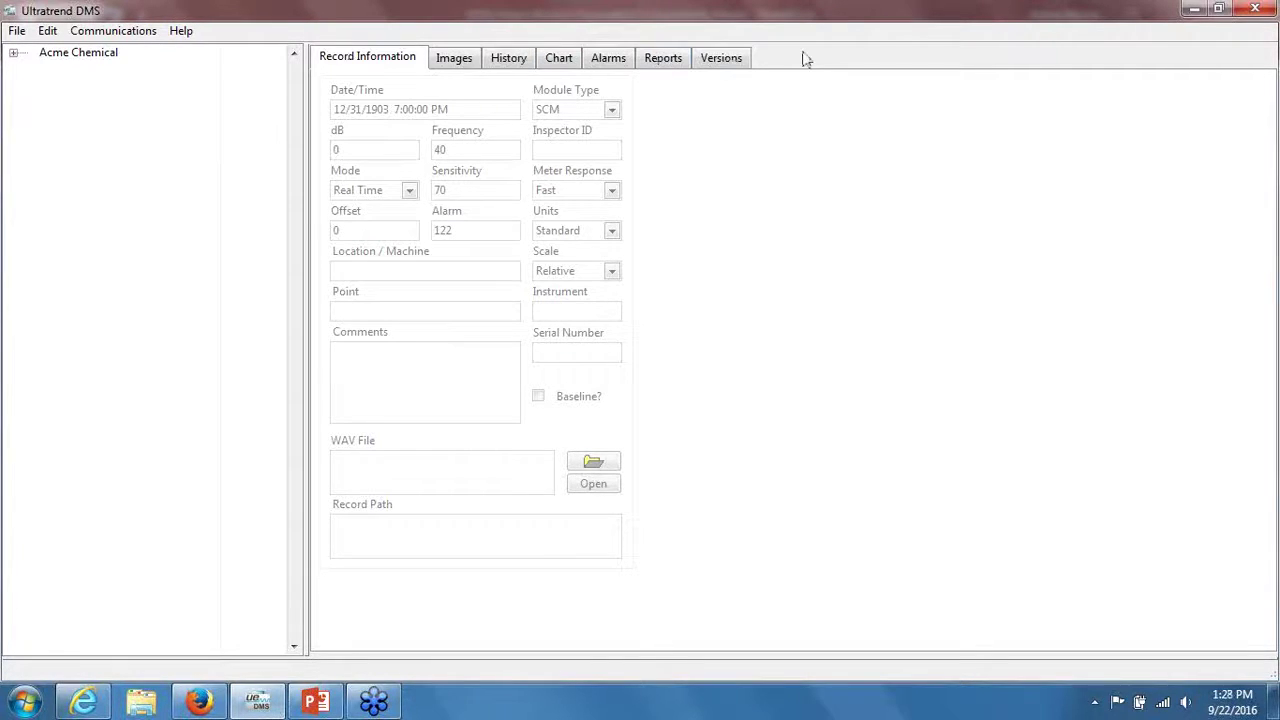
- View the program's version information and close the information window
left_click(189, 37)
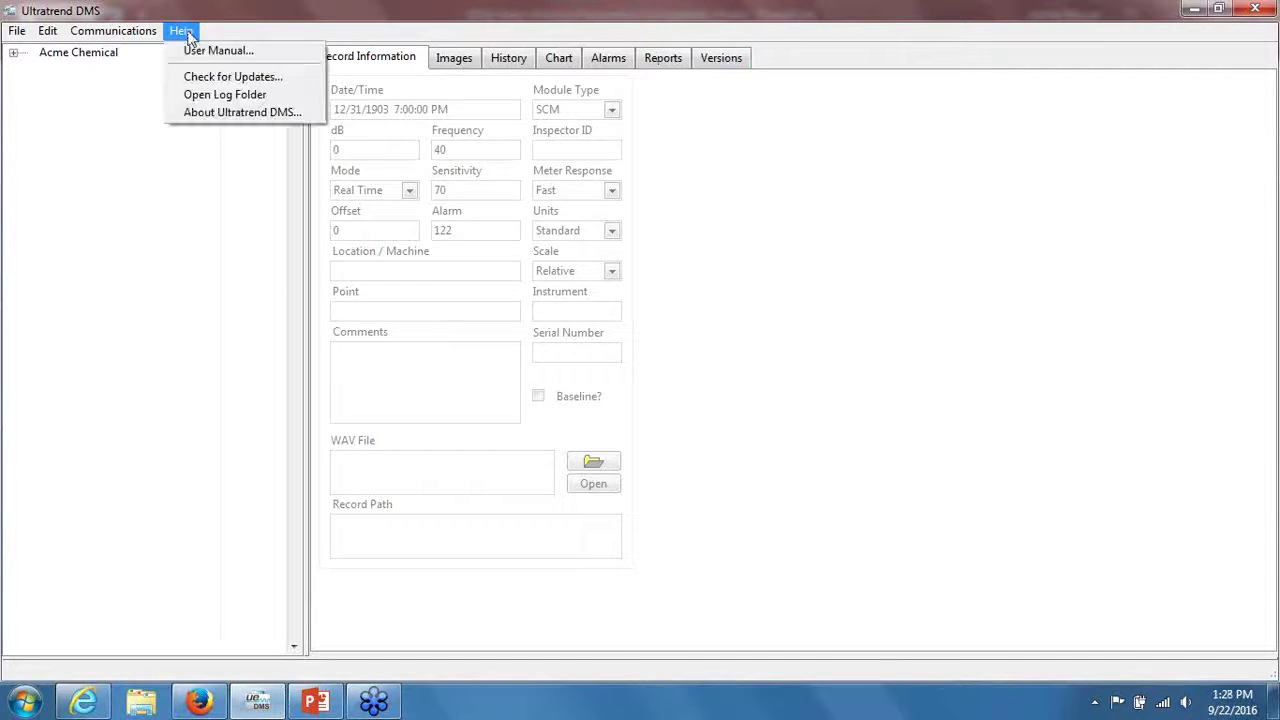
left_click(207, 113)
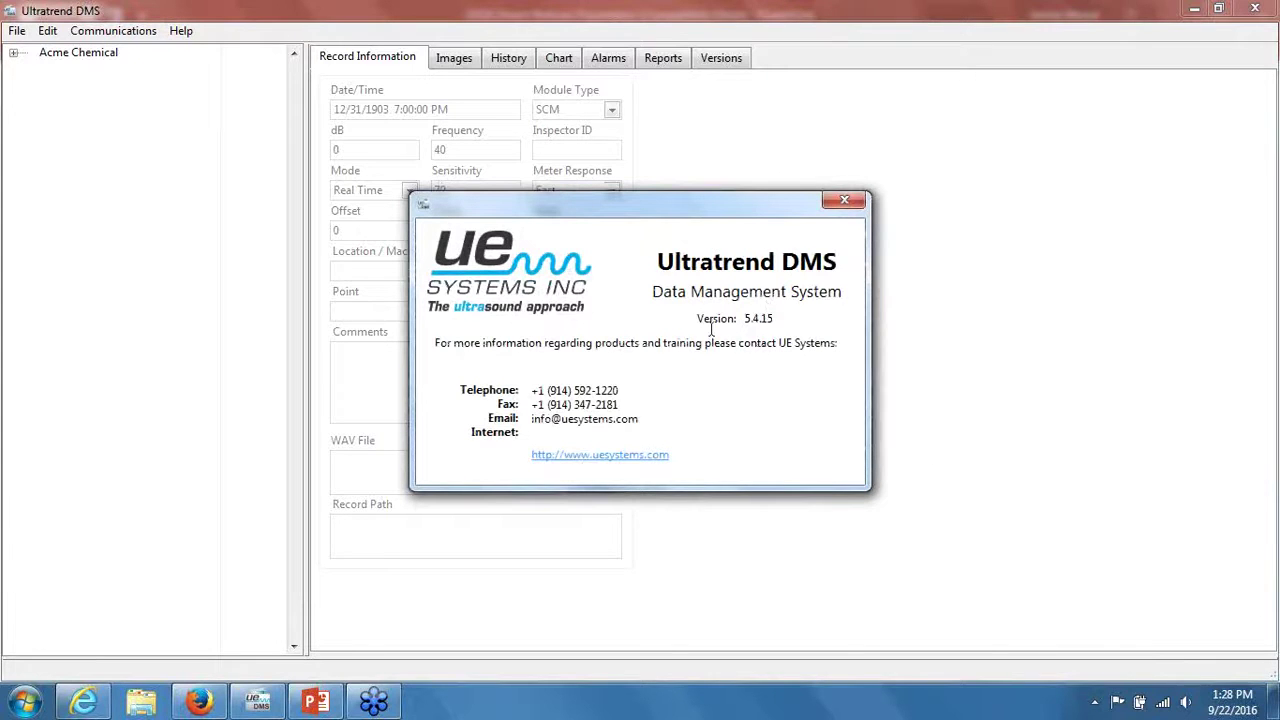
left_click(845, 205)
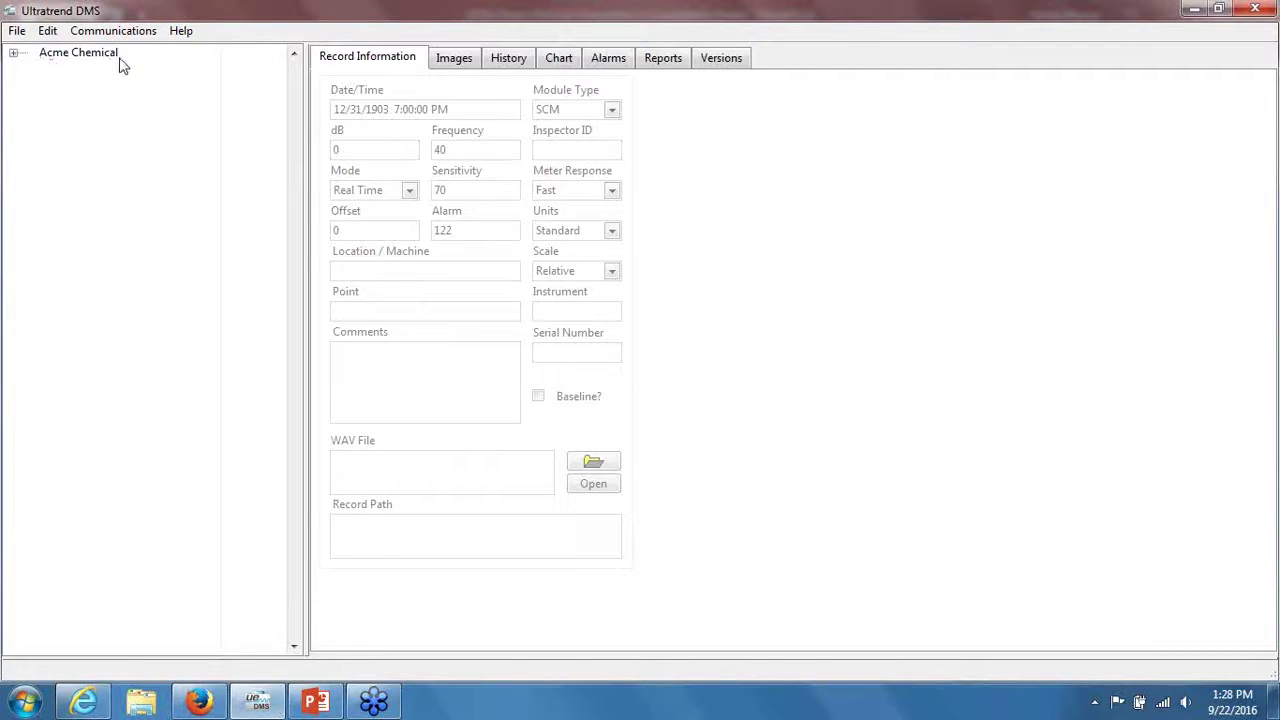
- Open the 6/15/2012 record of TRAP 7 001 under Acme Chemical, Steam, BOILER ROOM 2, BOILER 1
left_click(14, 55)
left_click(52, 66)
left_click(29, 69)
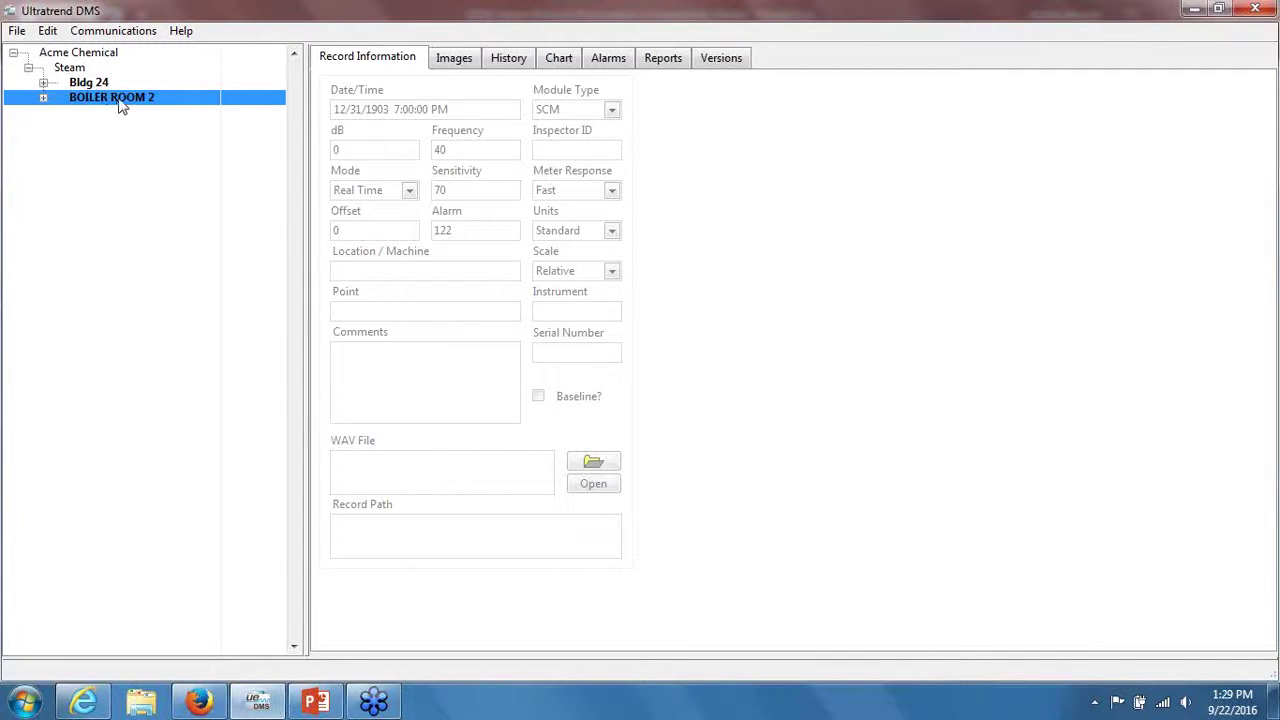
left_click(44, 98)
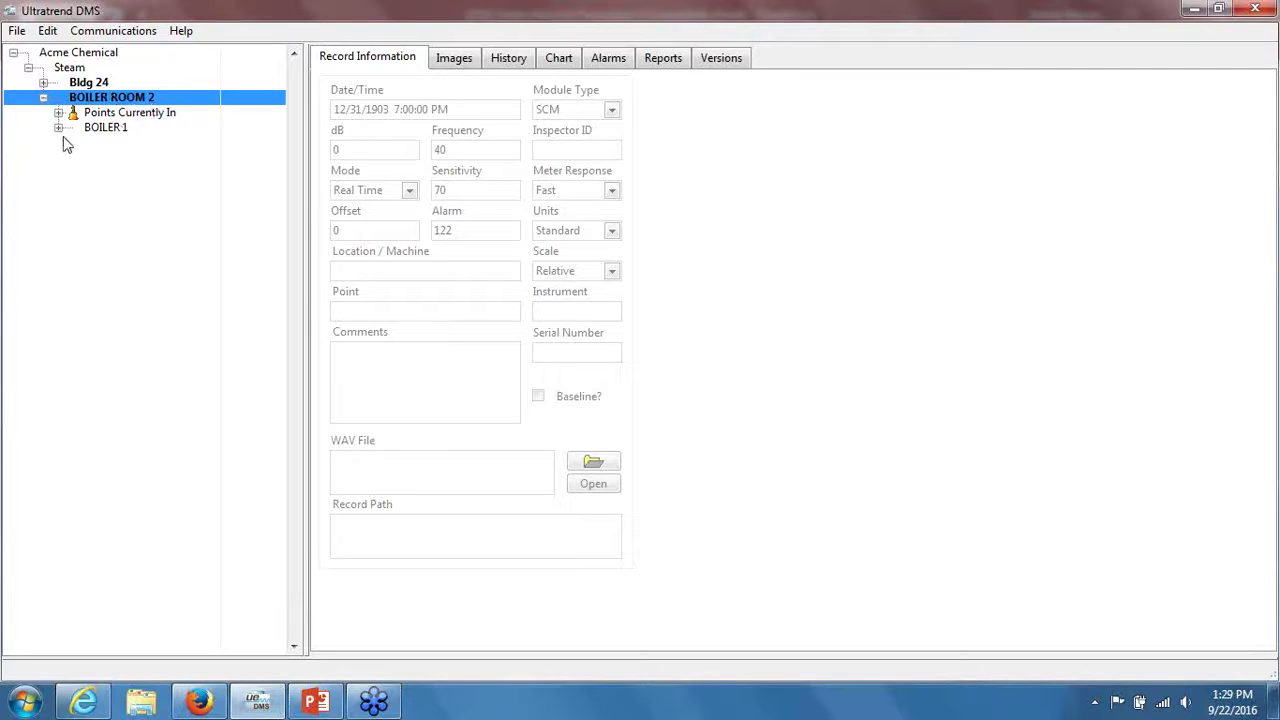
left_click(59, 128)
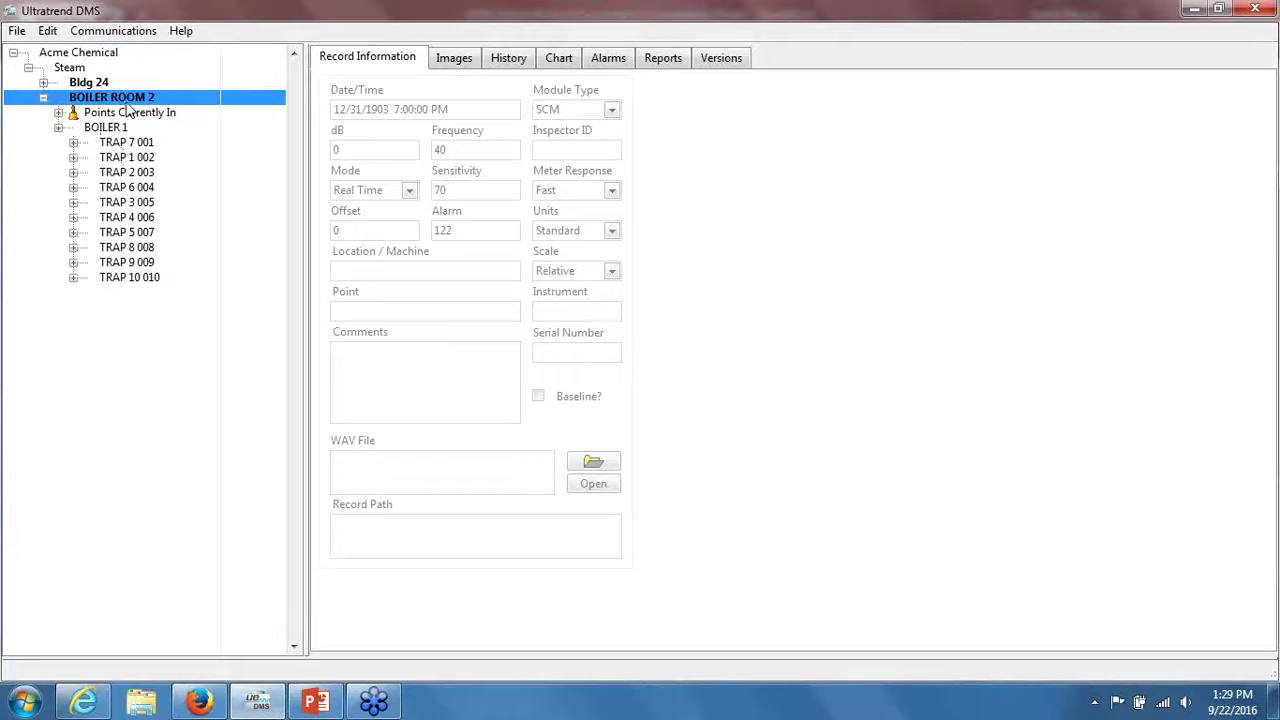
left_click(73, 143)
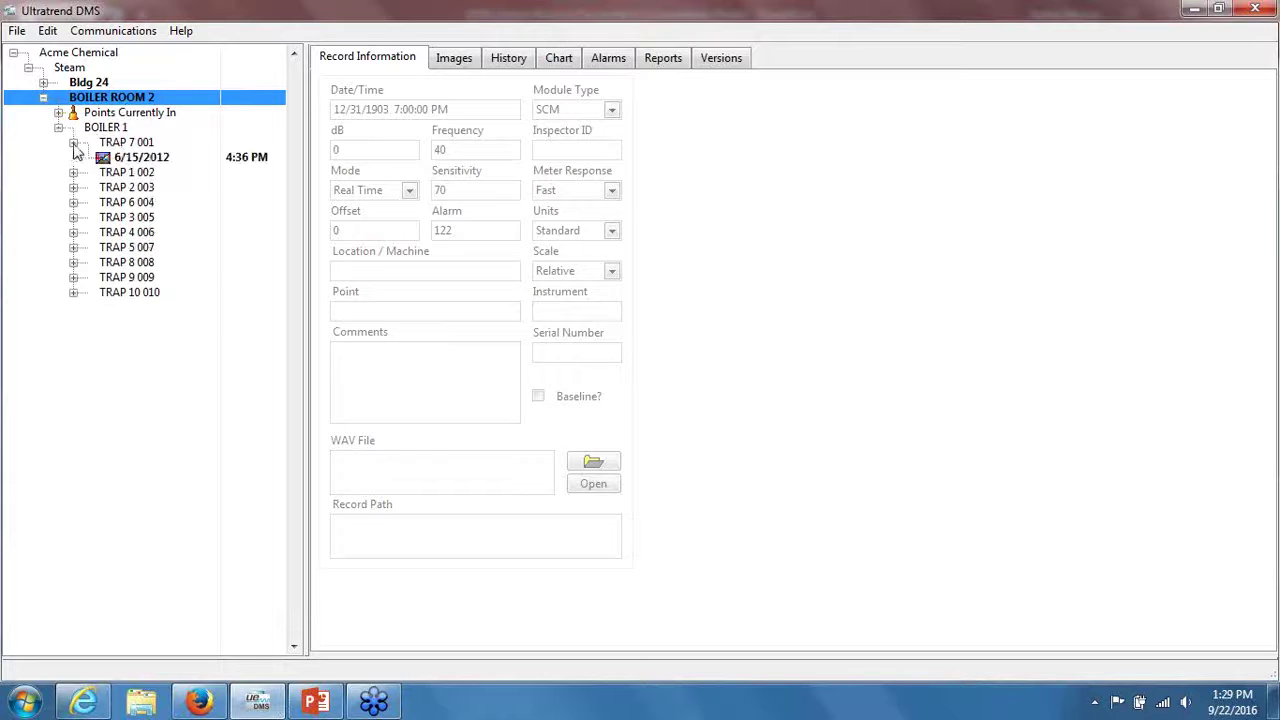
left_click(160, 162)
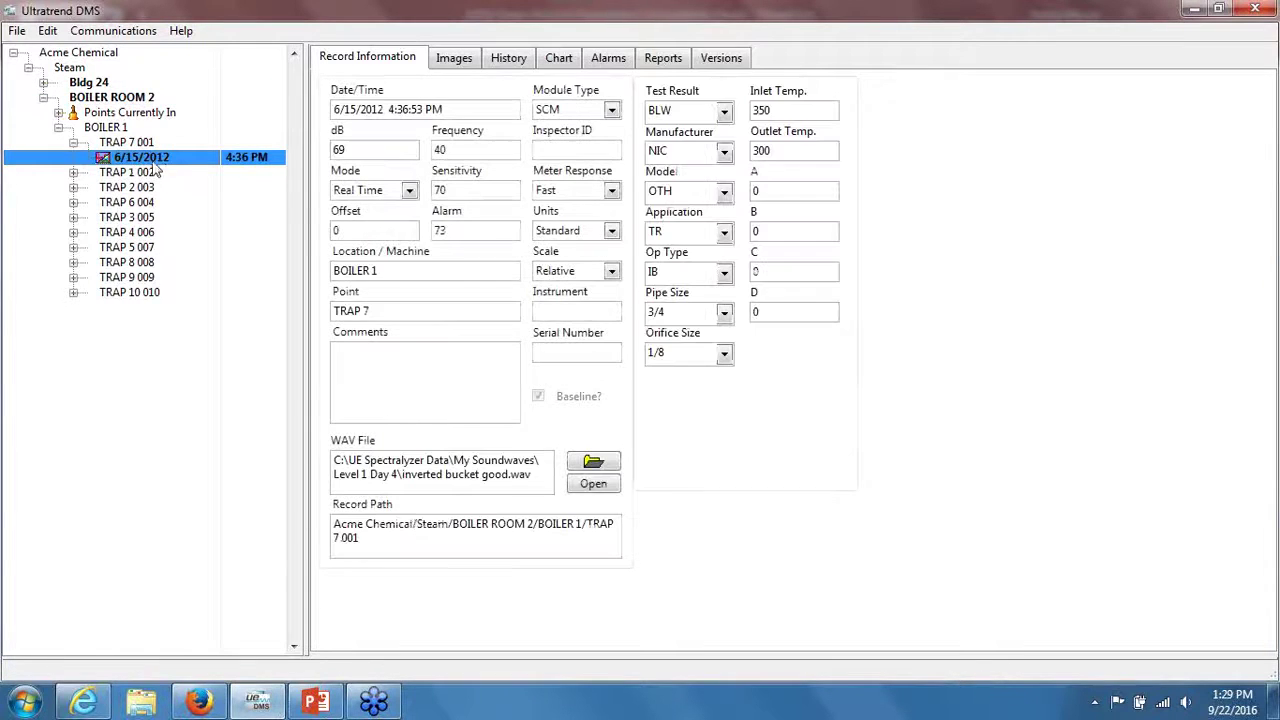
- View the image attached to the TRAP 7 record, and start adding another image but cancel it
left_click(455, 60)
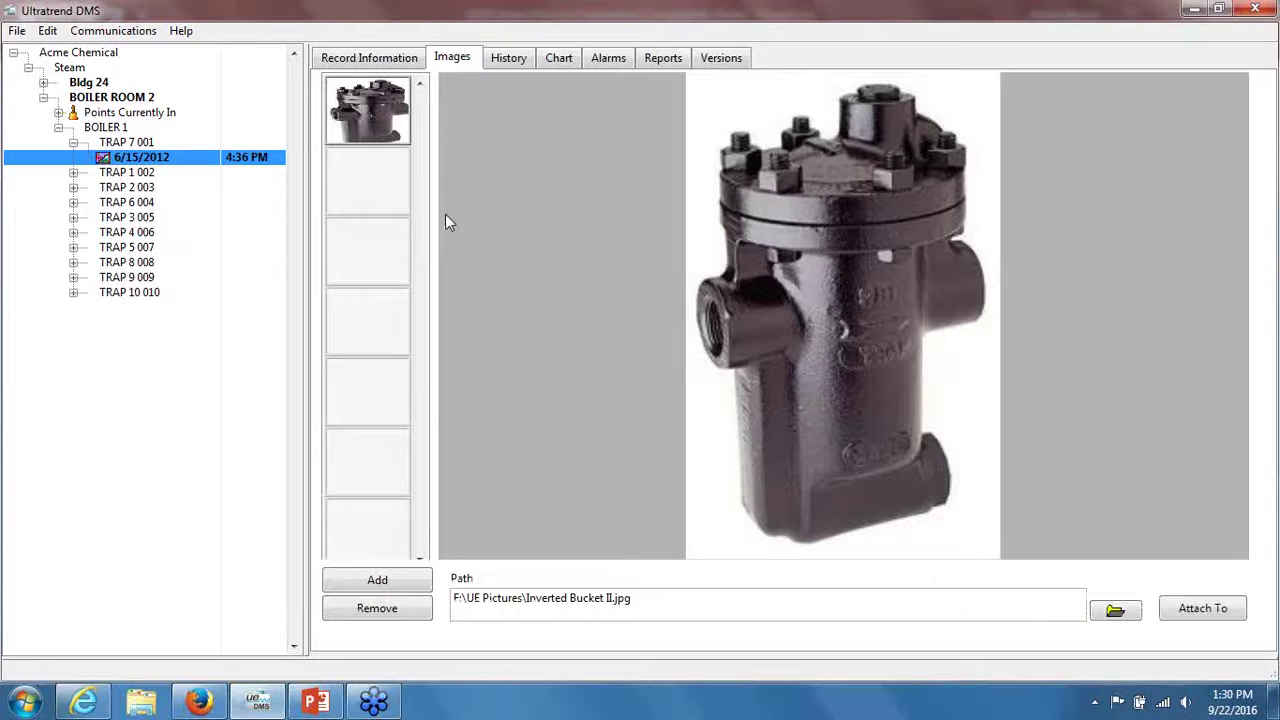
left_click(381, 581)
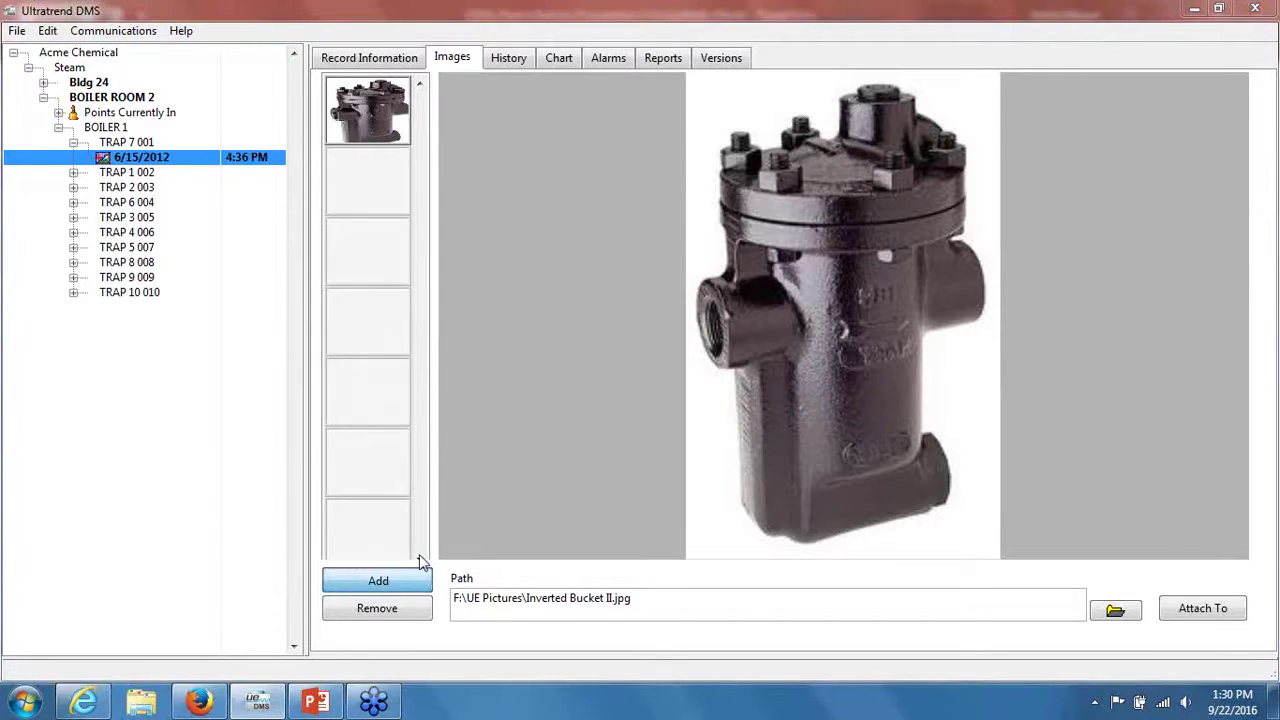
left_click(611, 12)
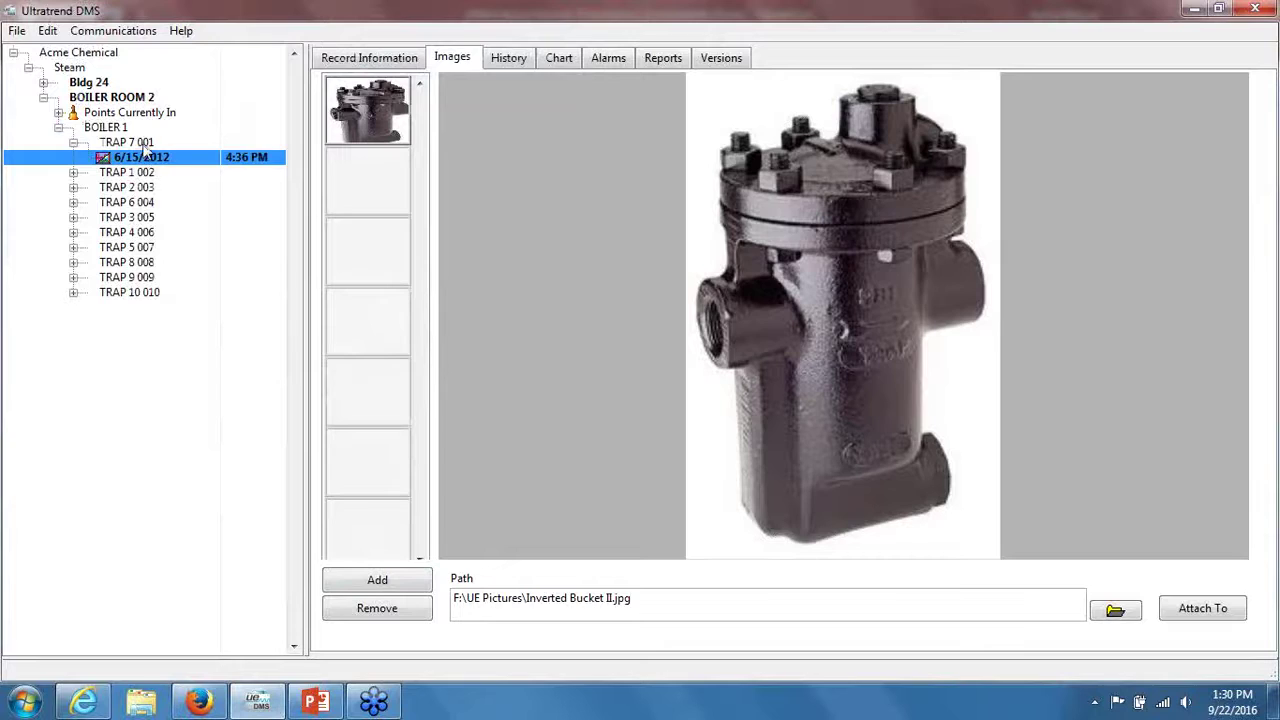
- Return to the 6/15/2012 record information of TRAP 7 001 and expand TRAP 1 002 and TRAP 2 003 to list their records
left_click(140, 143)
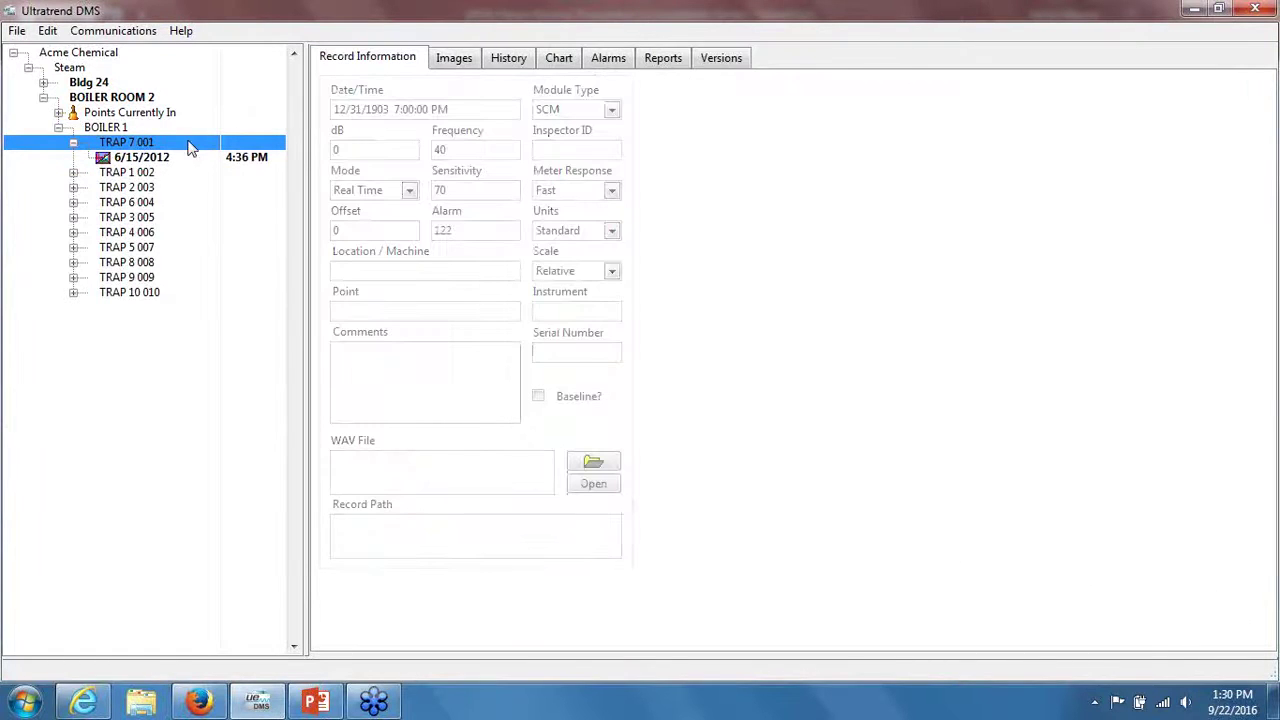
left_click(170, 160)
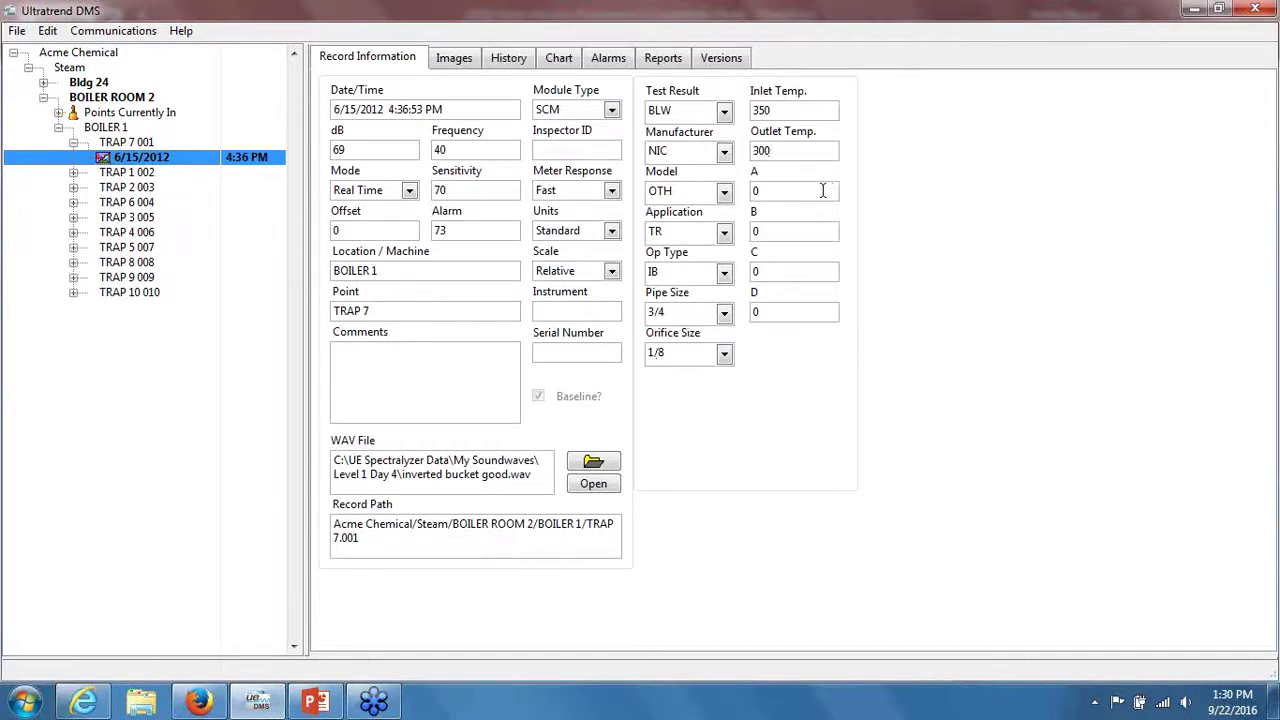
left_click(73, 172)
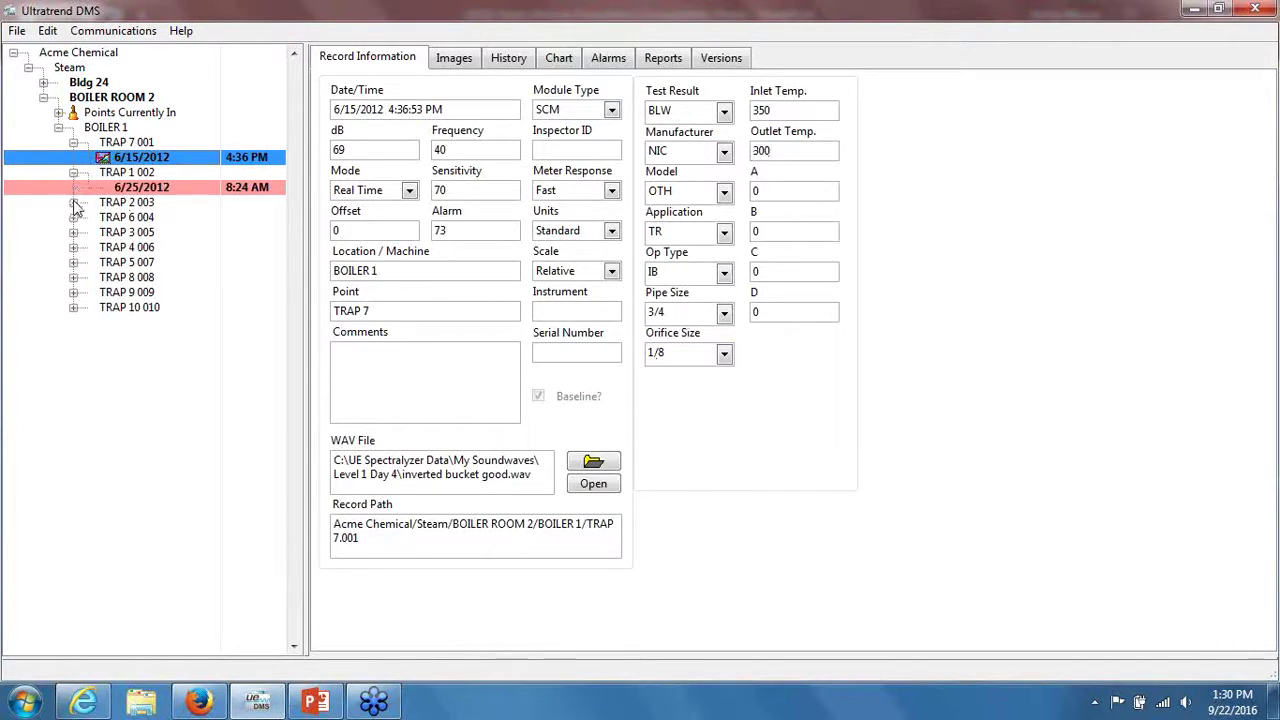
left_click(74, 203)
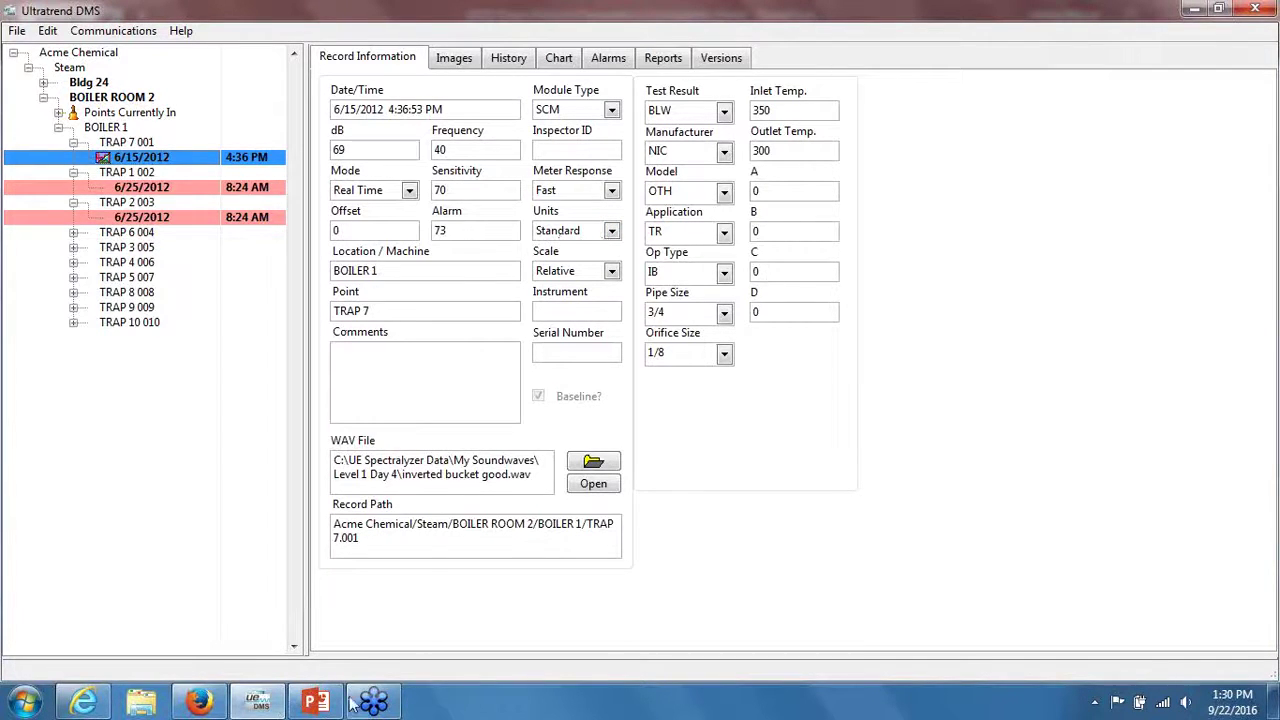
- Select the BOILER ROOM 2 group and review the commands for sending groups to and retrieving them from the probe
mouse_move(318, 704)
left_click(138, 99)
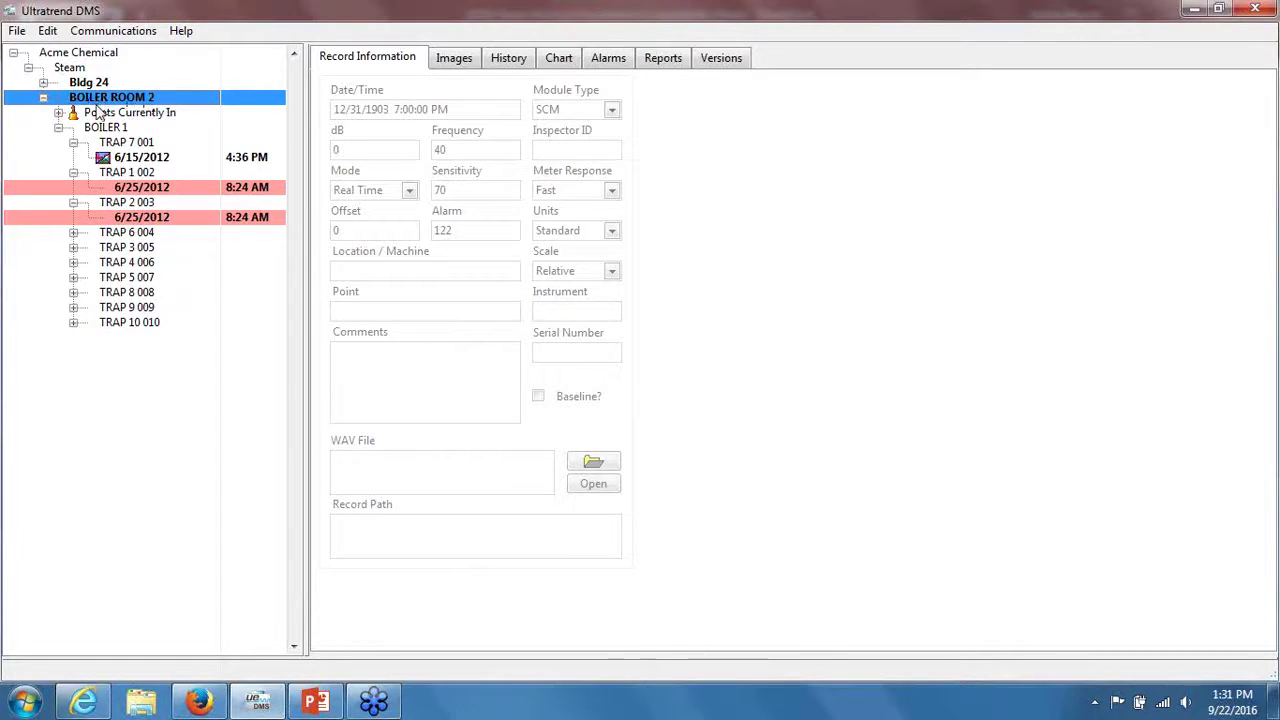
left_click(113, 30)
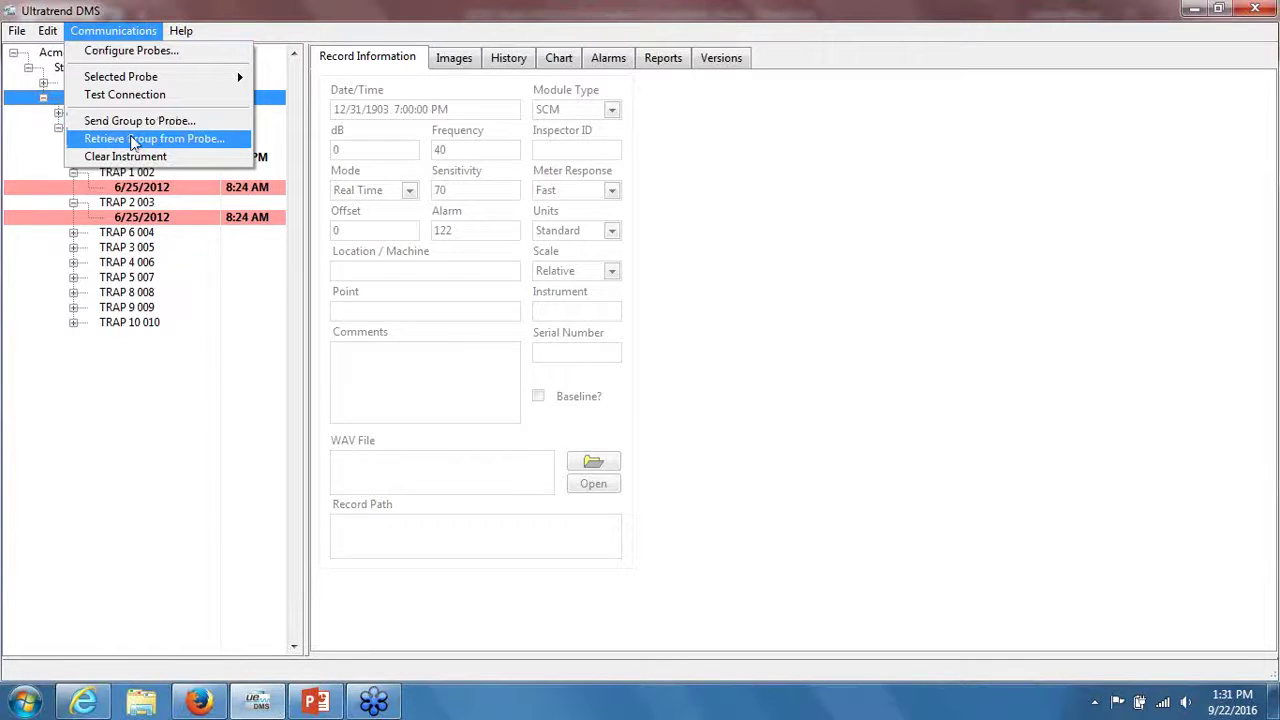
left_click(178, 200)
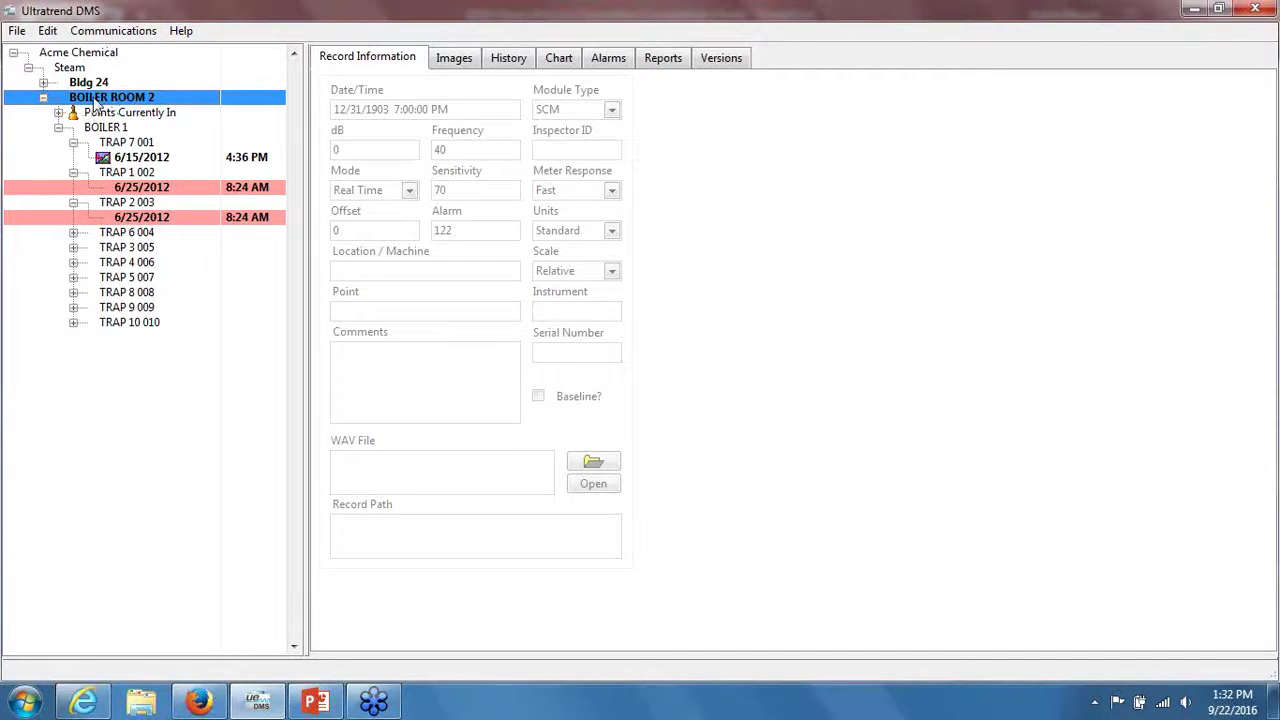
left_click(113, 31)
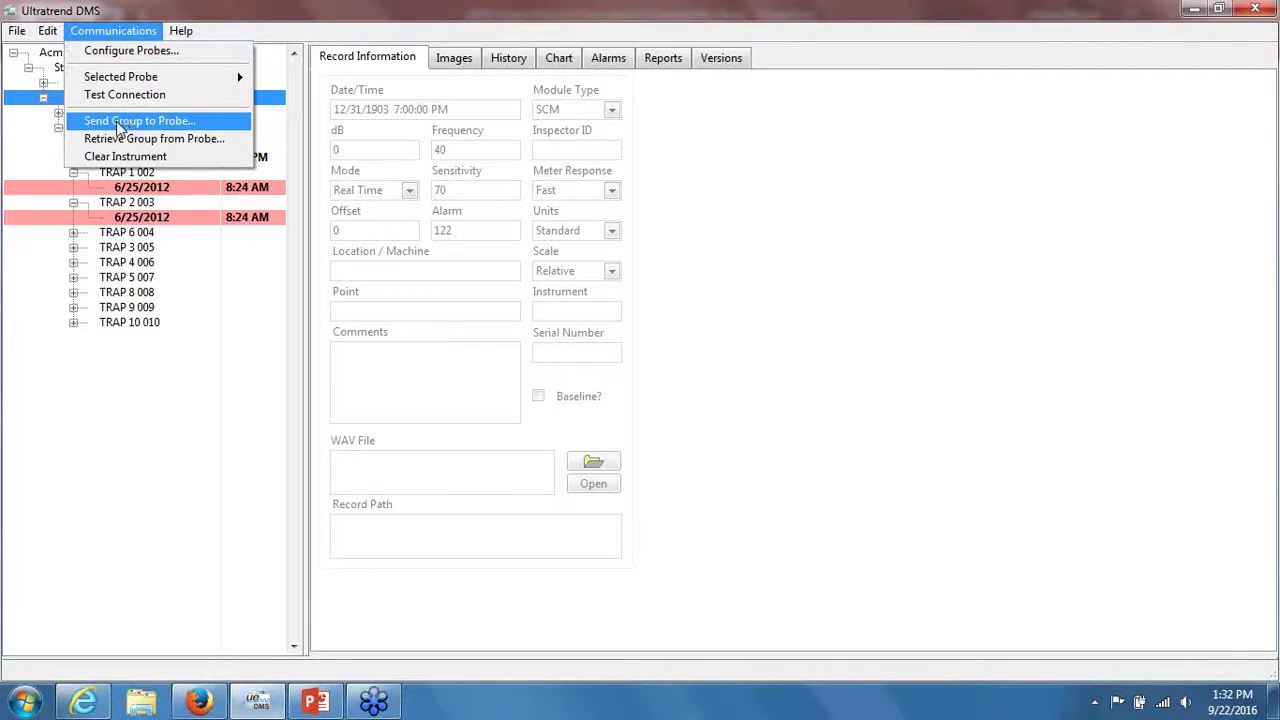
left_click(33, 119)
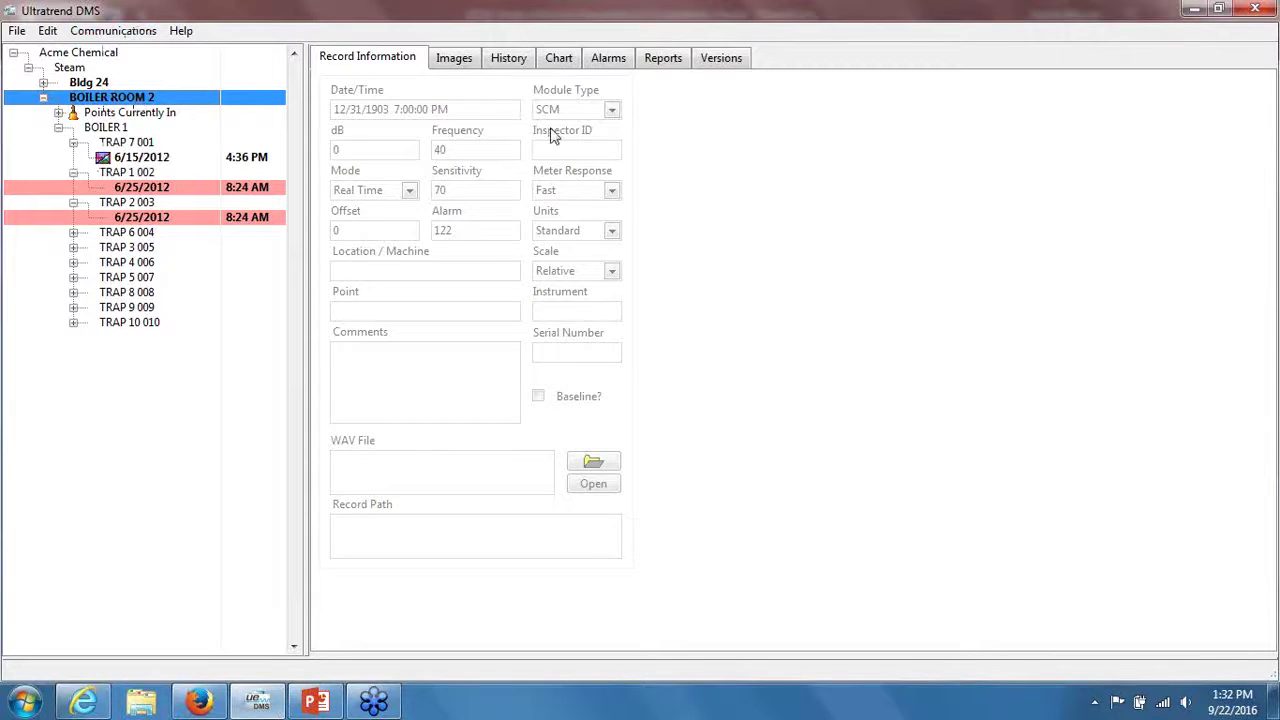
- Generate the Steam Report for BOILER ROOM 2 as an Excel workbook named "Steam Webinar Report 3" in the Documents library
left_click(668, 62)
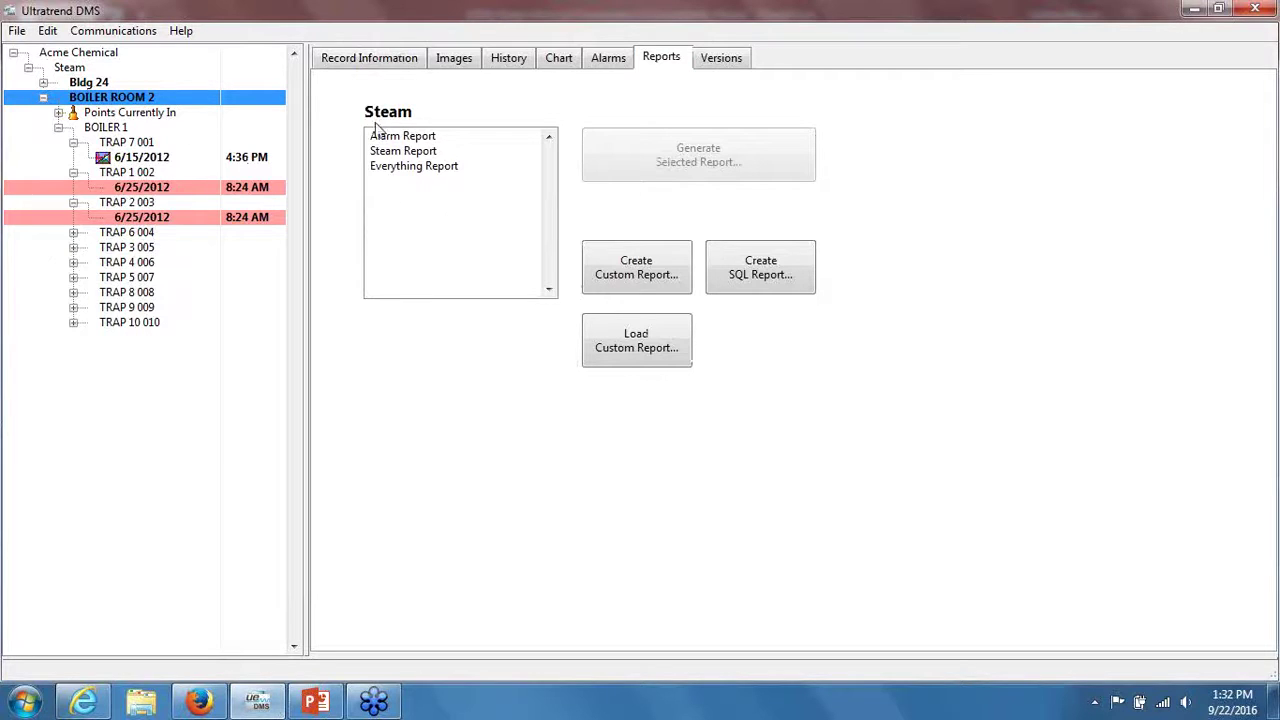
left_click(418, 154)
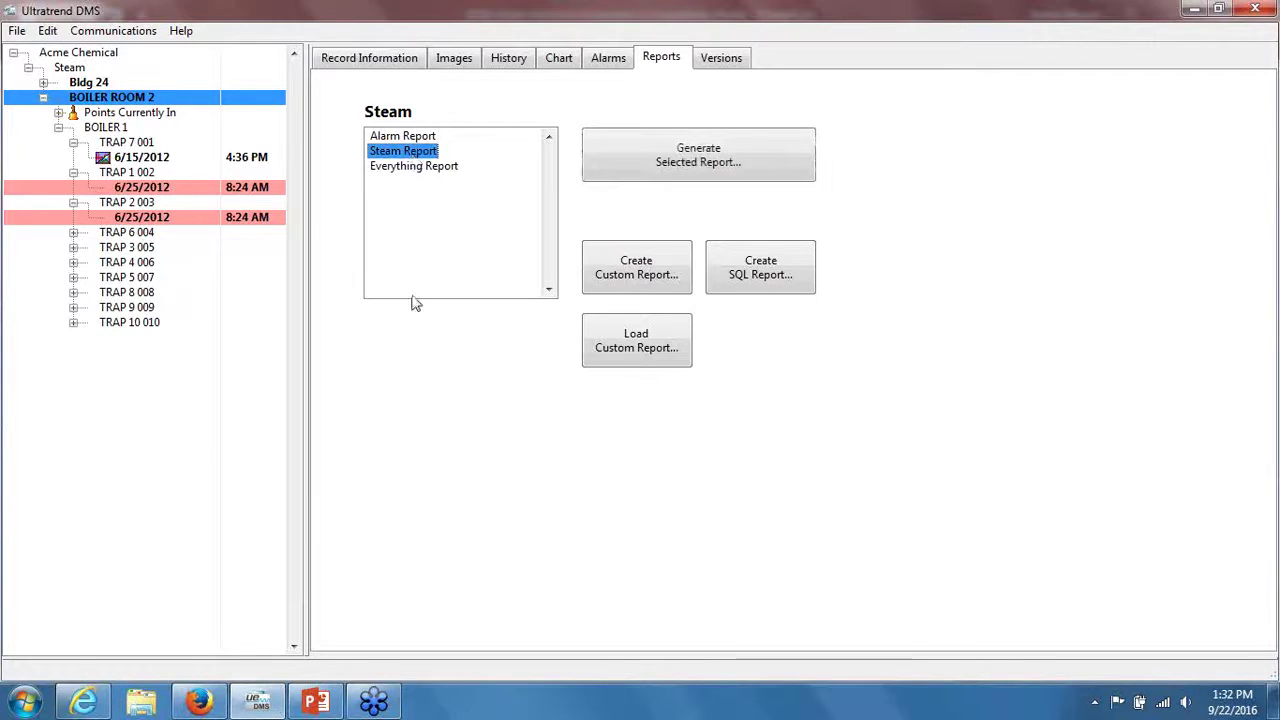
left_click(716, 164)
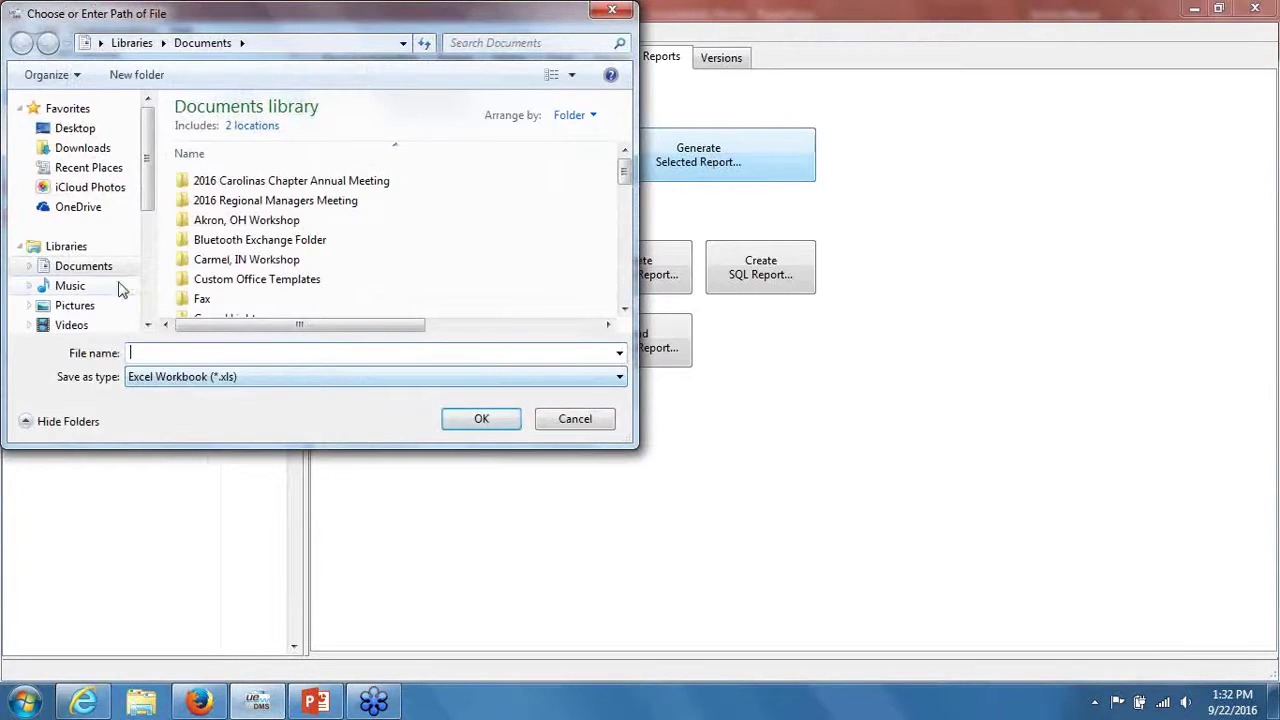
type("Steam")
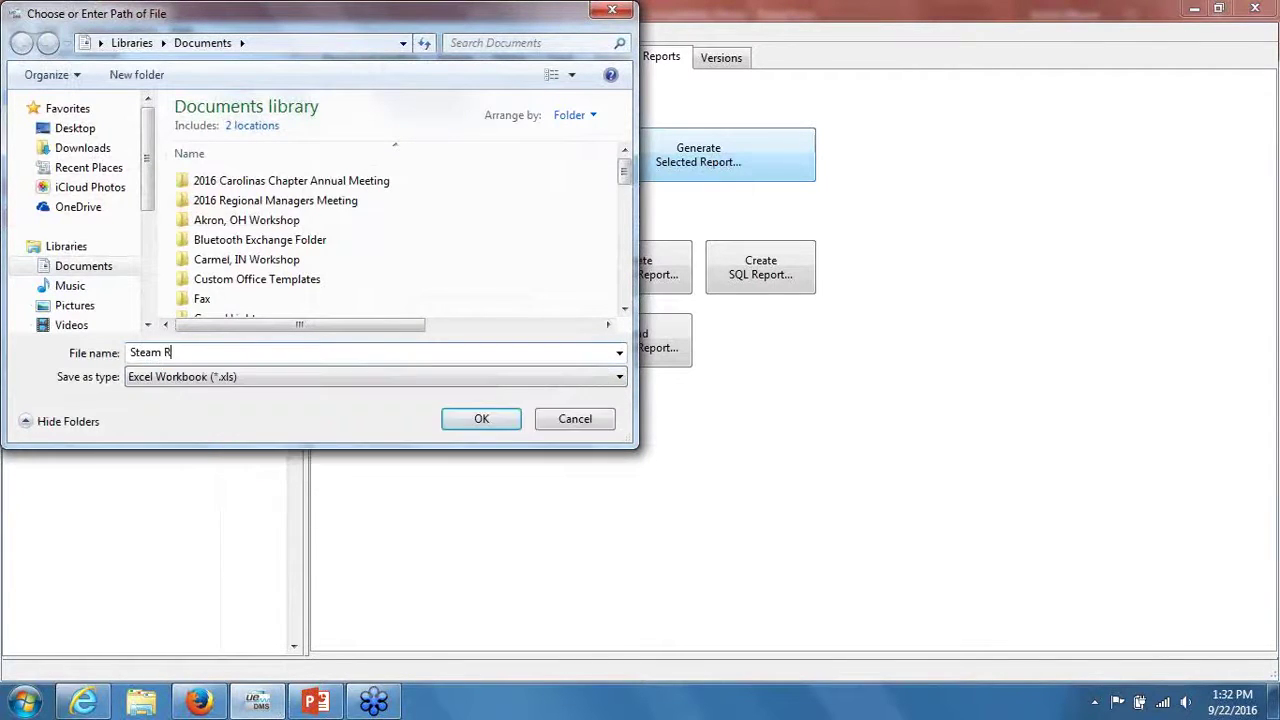
type(" Webinar Report ")
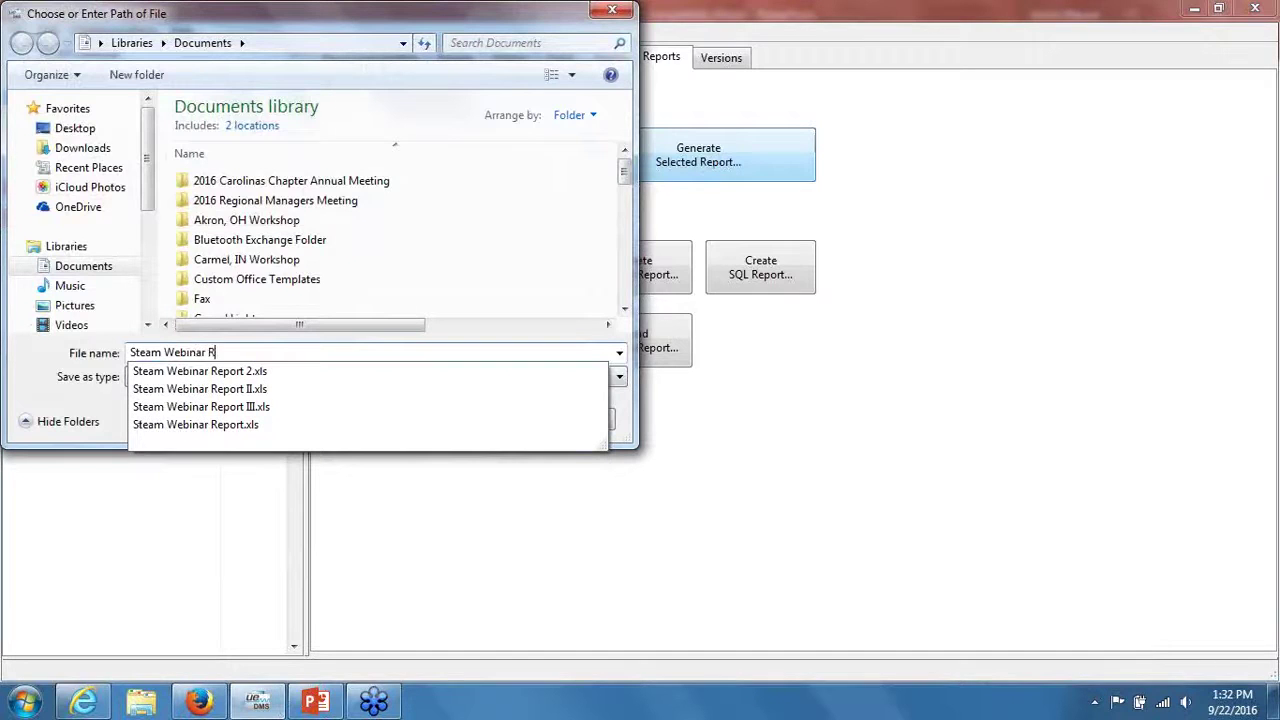
type("3")
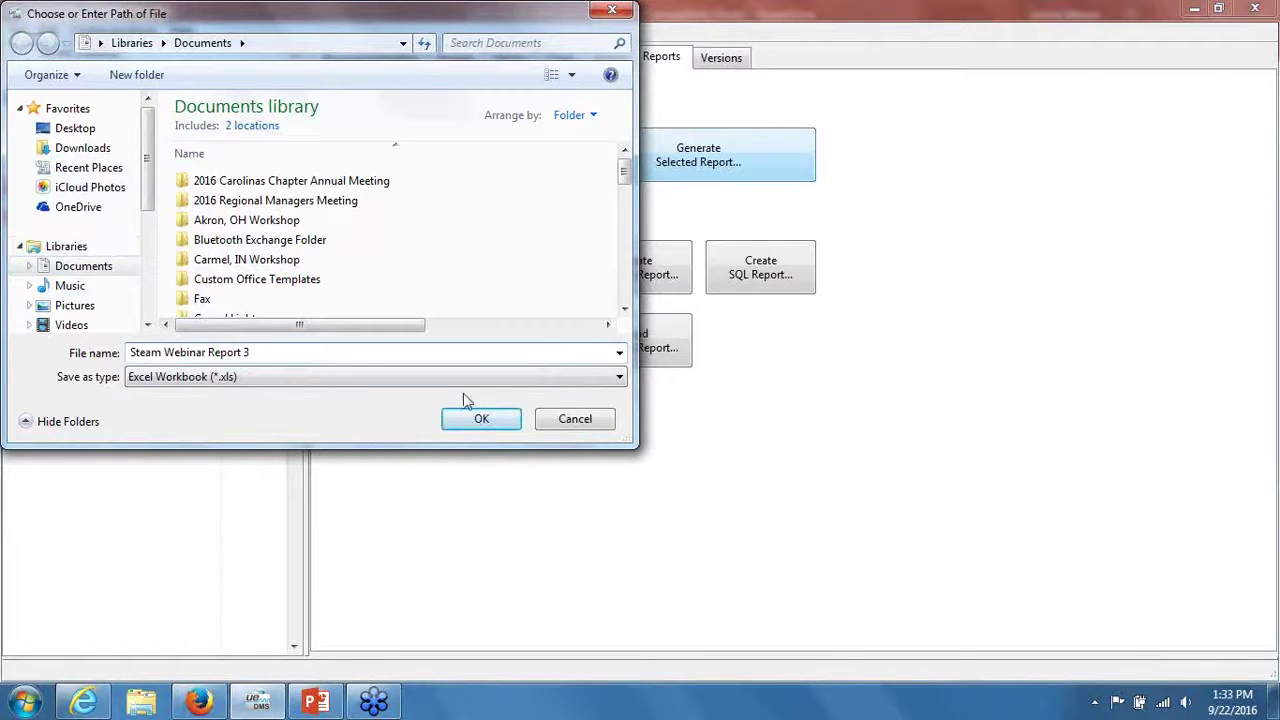
left_click(481, 420)
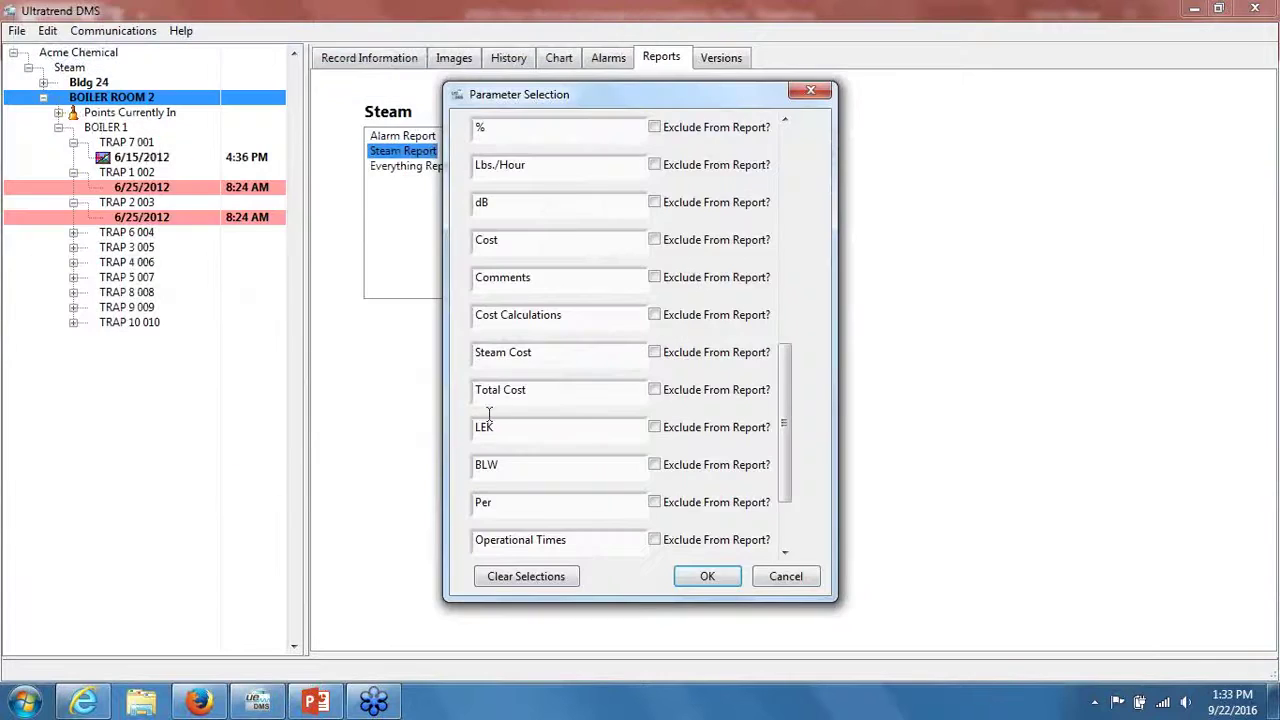
- Review the report parameters and create the report without excluding any of them
left_click_drag(786, 428, 790, 203)
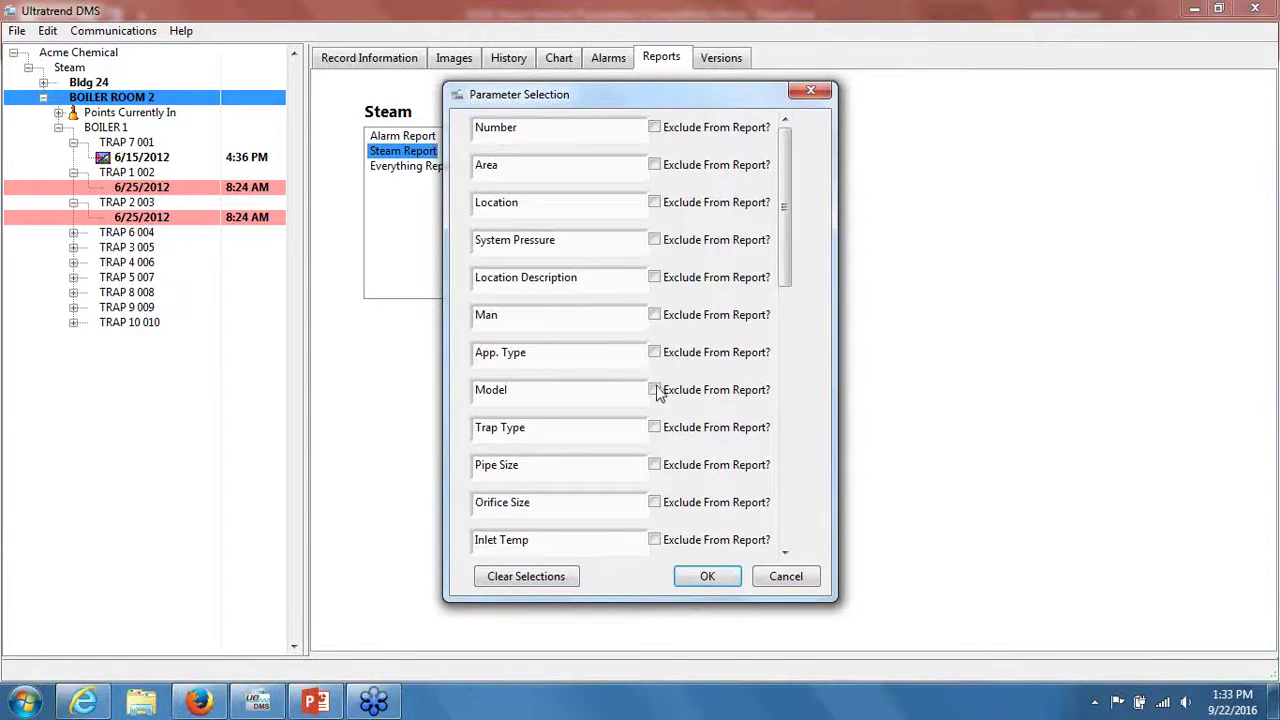
left_click_drag(785, 186, 787, 455)
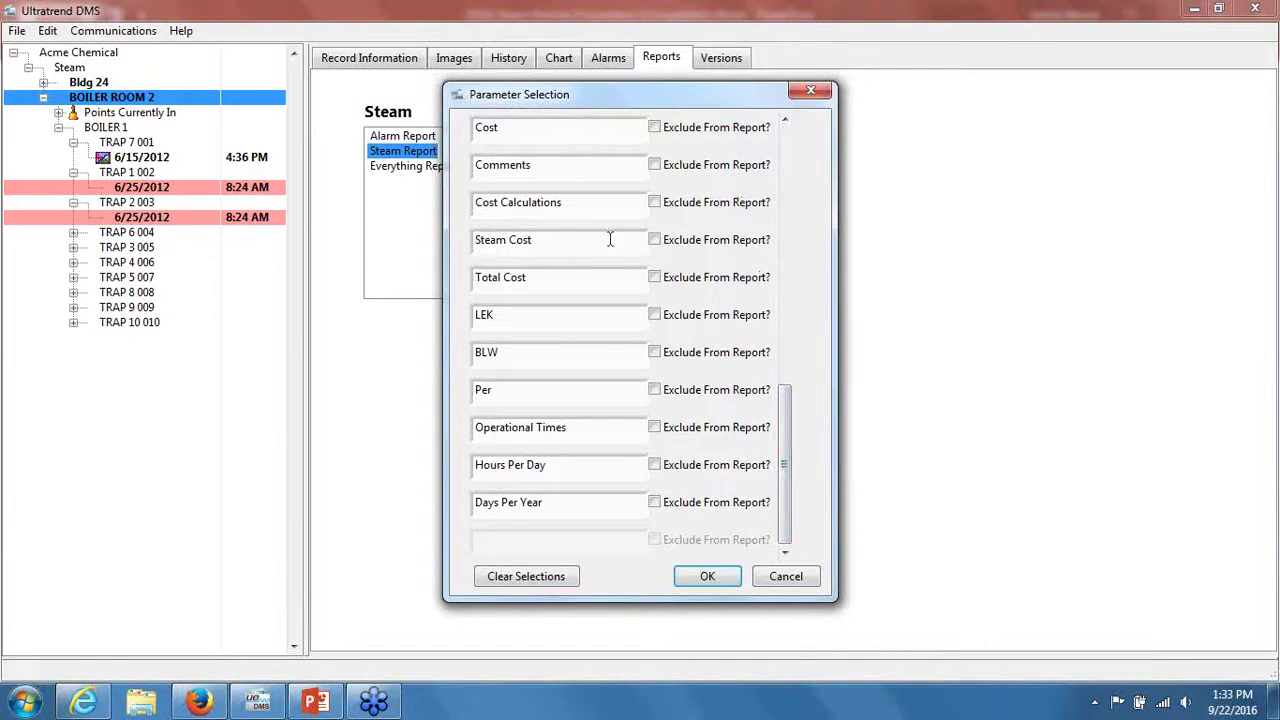
left_click(707, 580)
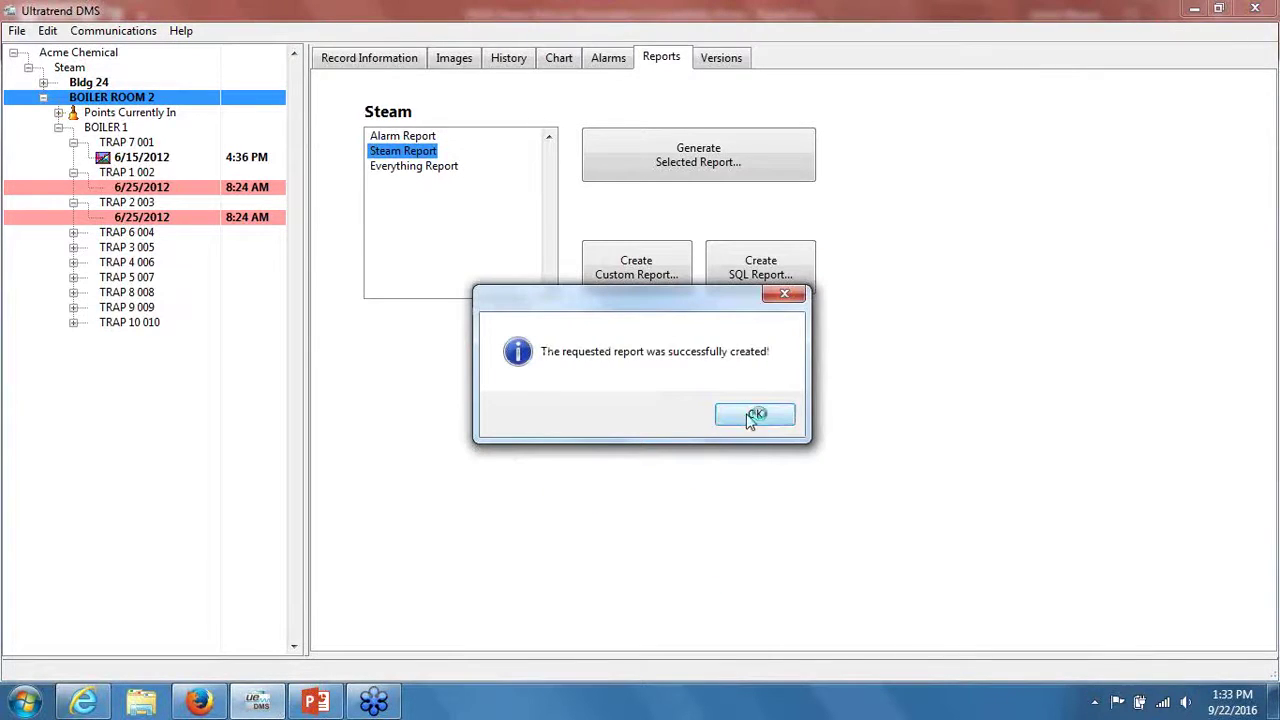
left_click(755, 415)
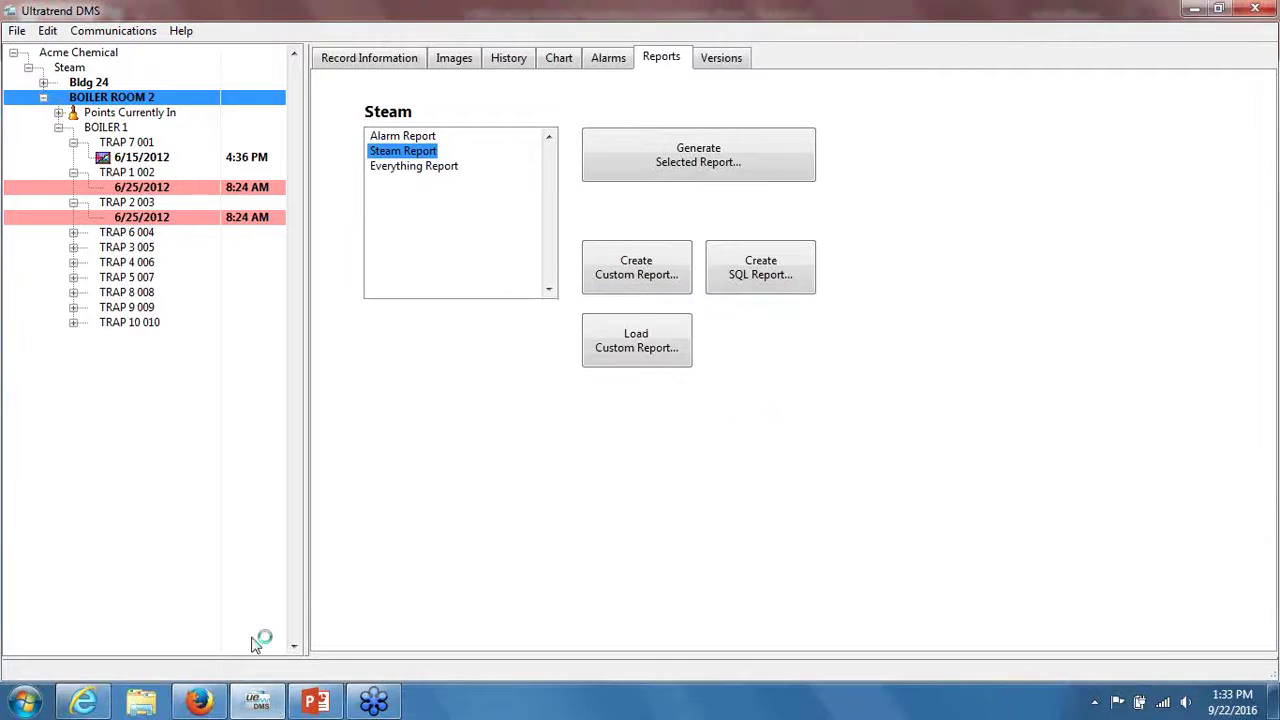
- Find "Steam Webinar Report 3" in the Documents library and open it in Excel
left_click(14, 706)
left_click(284, 333)
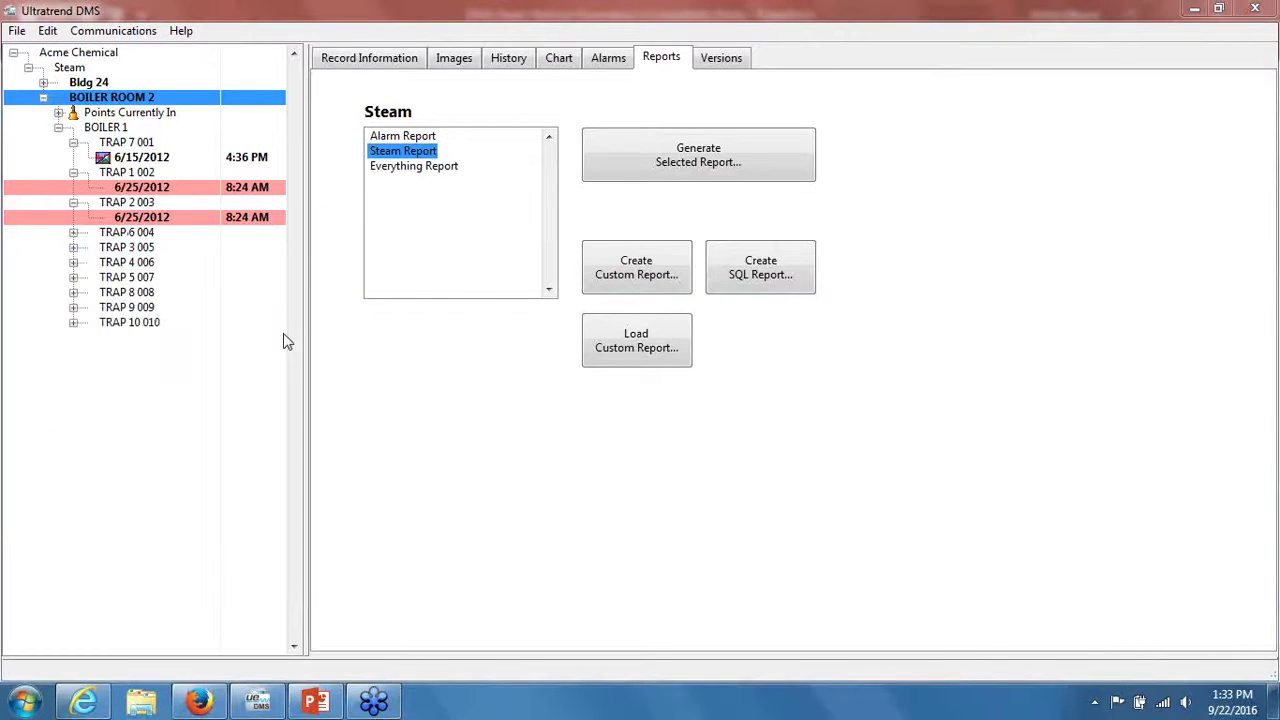
scroll(1143, 502, "down", 4)
scroll(1143, 502, "down", 10)
left_click(840, 452)
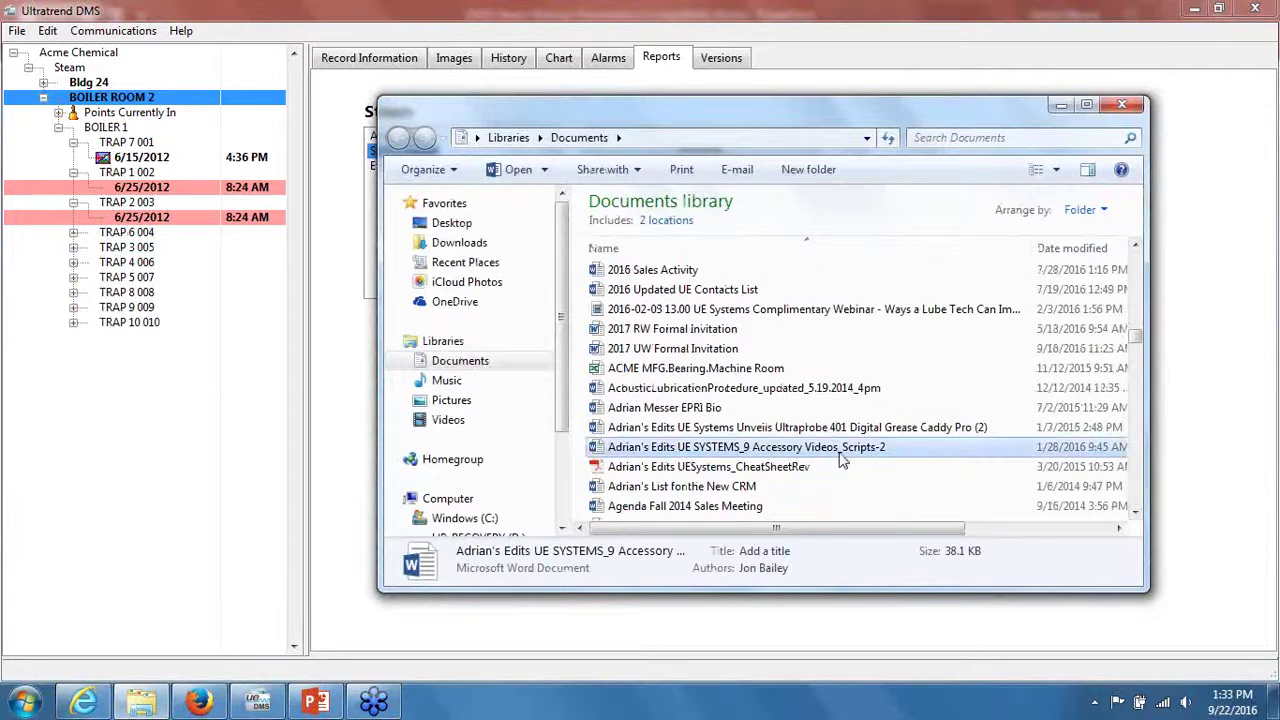
key("s")
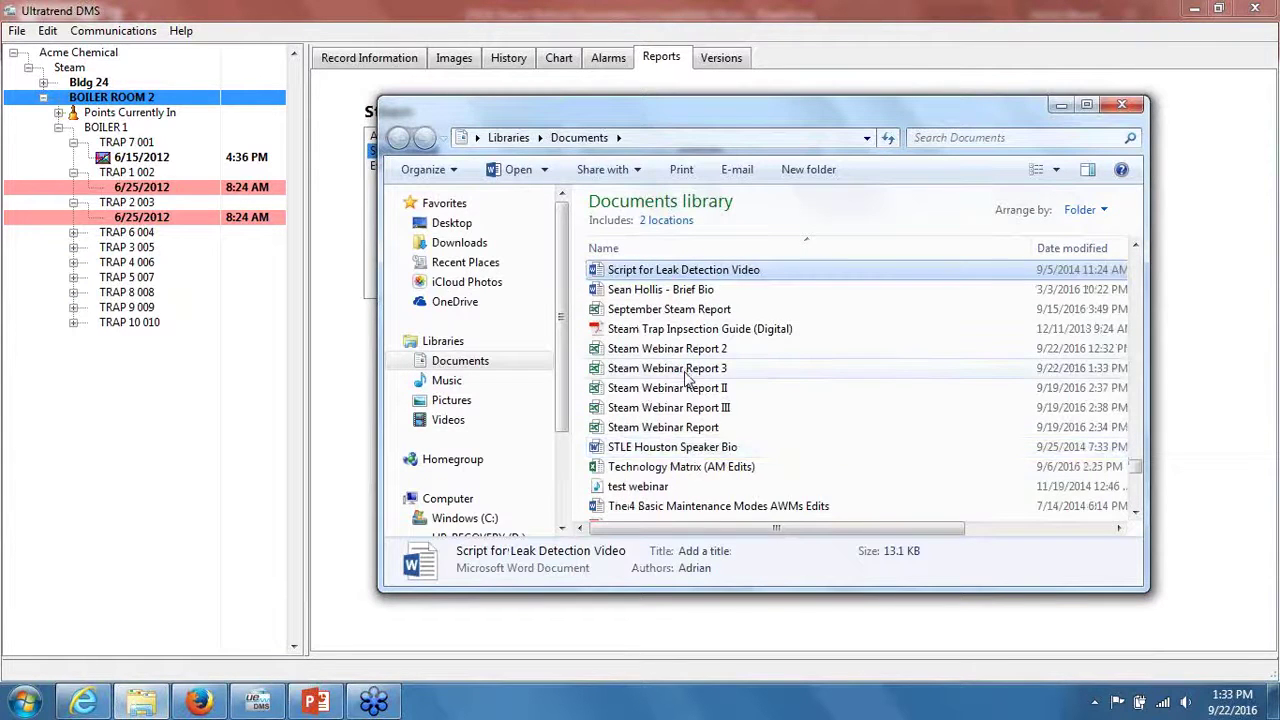
left_click(686, 370)
double_click(686, 370)
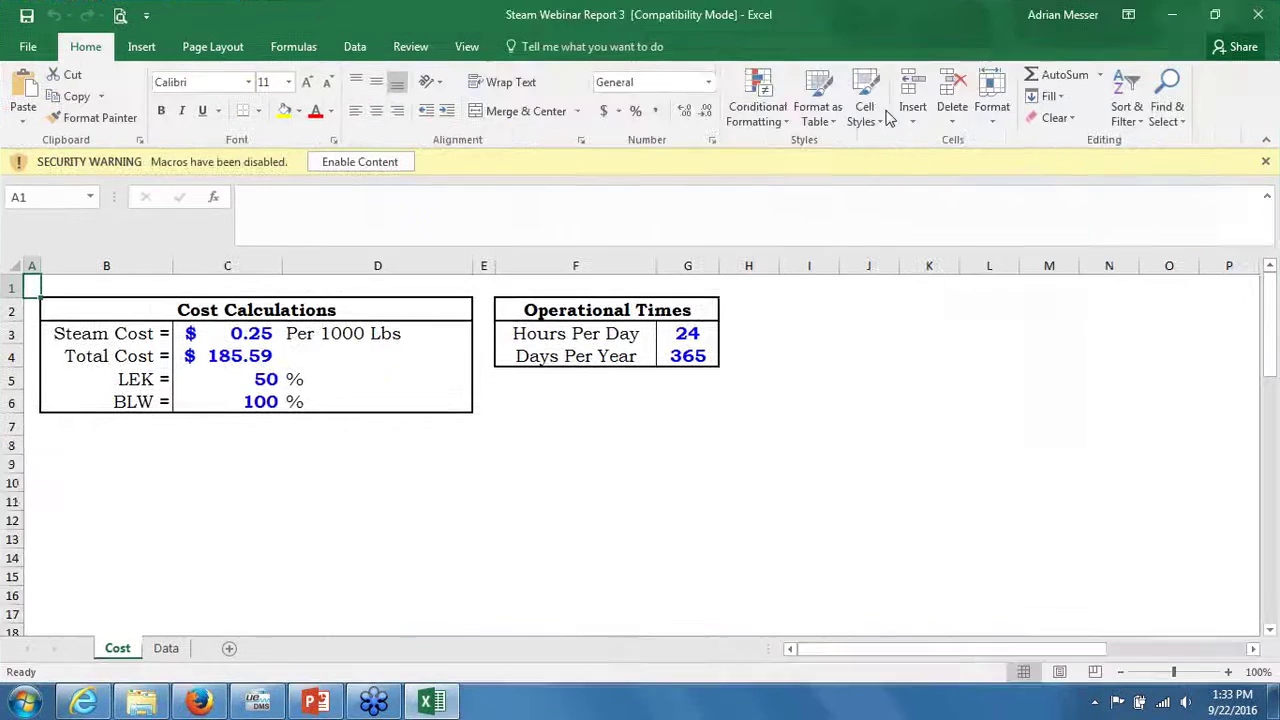
- Enable the workbook's macros and set the Steam Cost on the Cost sheet to 8.00 per 1000 Lbs
left_click(342, 162)
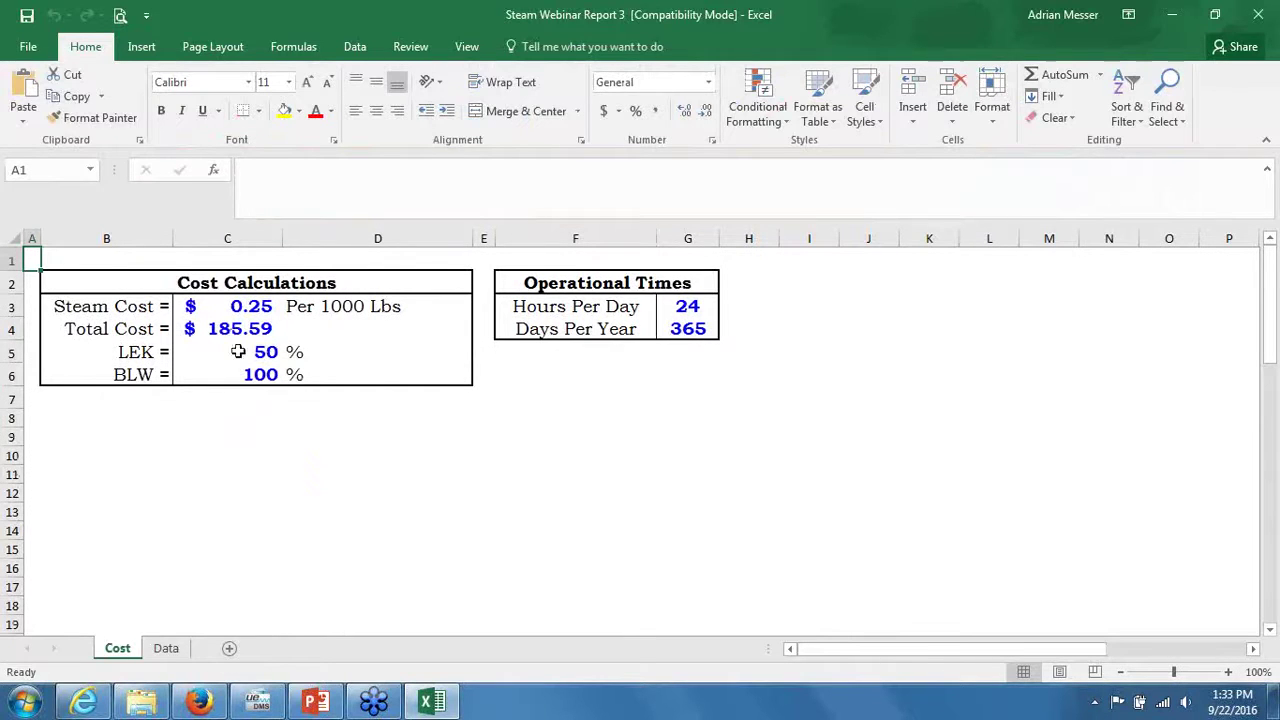
double_click(262, 306)
key("BackSpace")
key("BackSpace")
key("BackSpace")
key("BackSpace")
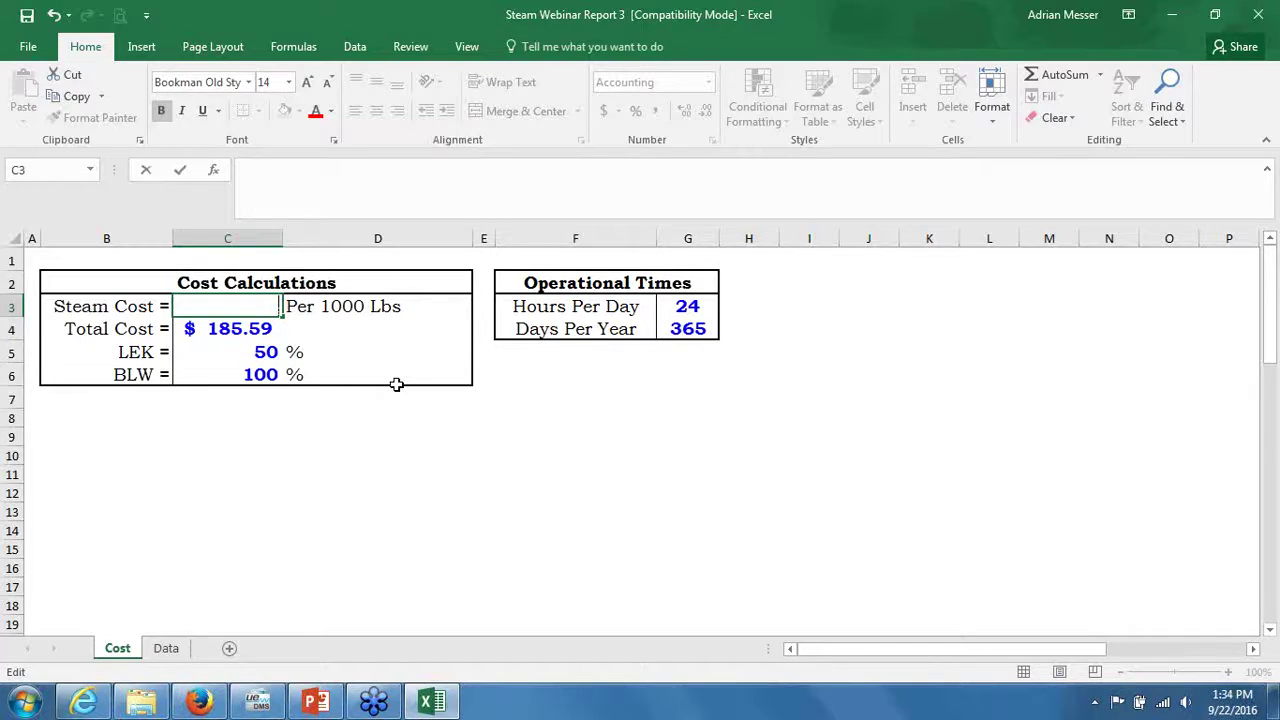
type("8.00")
left_click(366, 373)
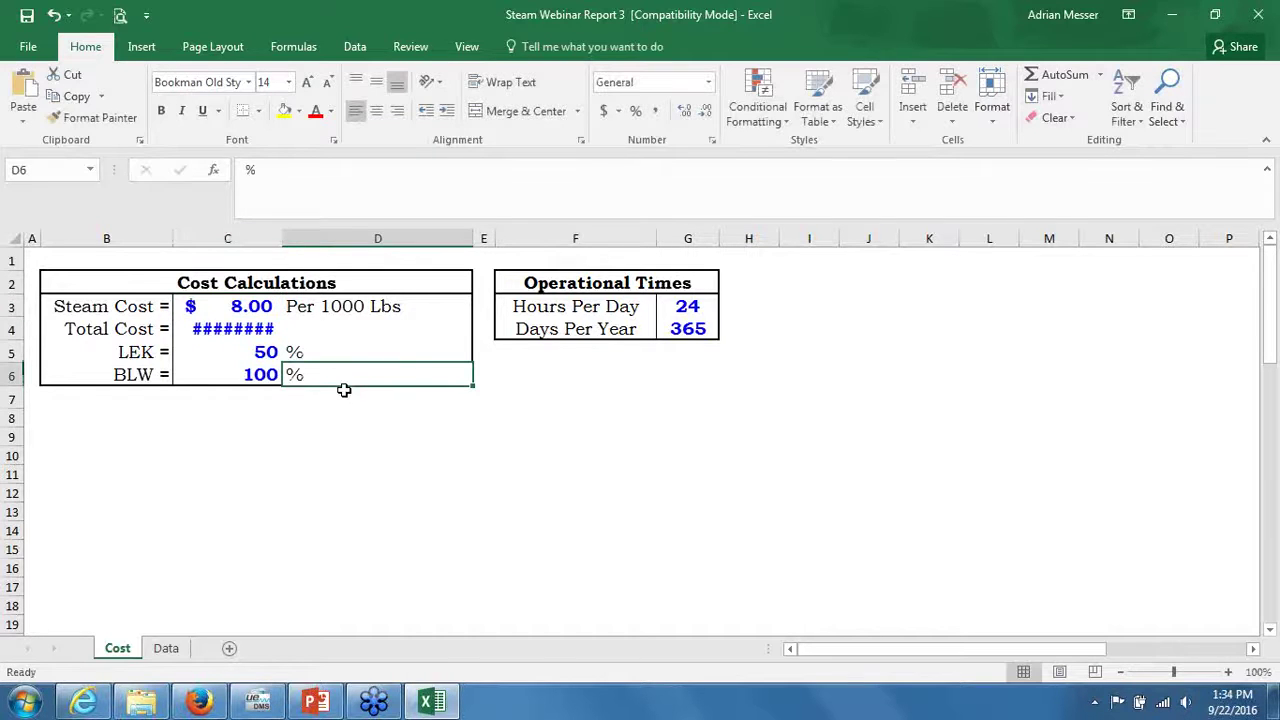
- Widen column C on the Cost sheet and the Cost column on the Data sheet to fit their full dollar amounts
left_click_drag(283, 238, 320, 238)
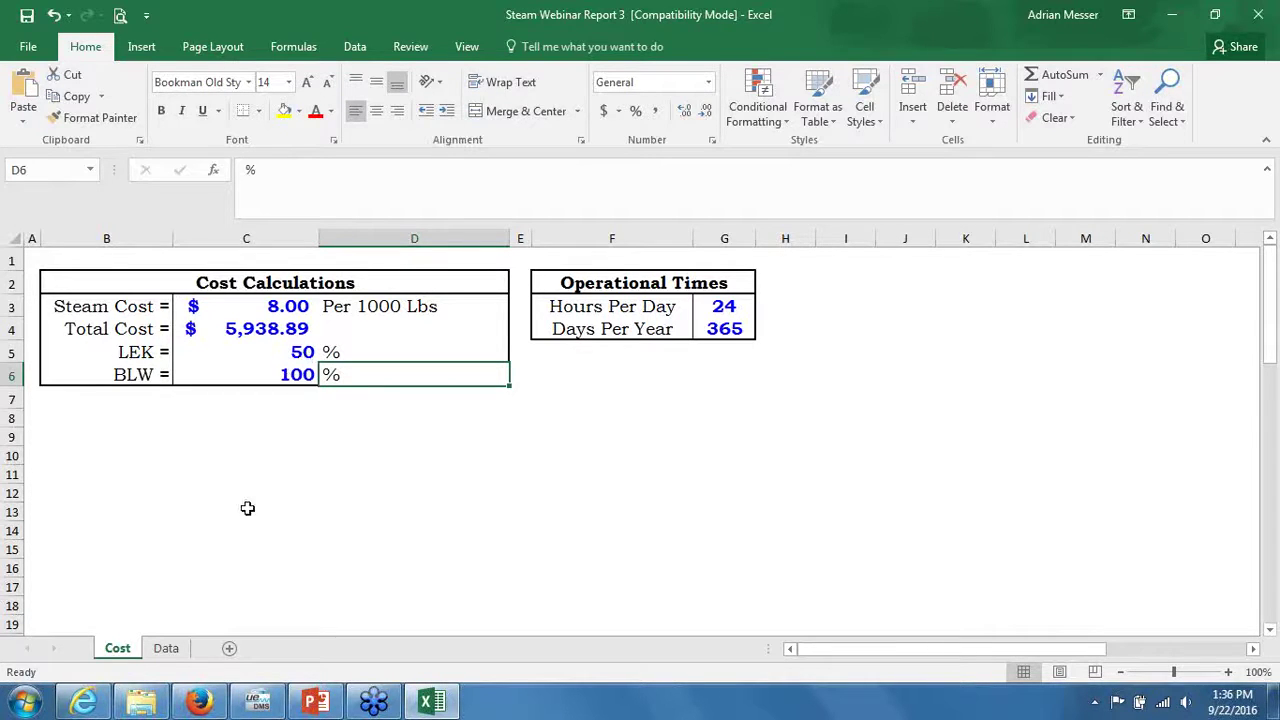
left_click(167, 648)
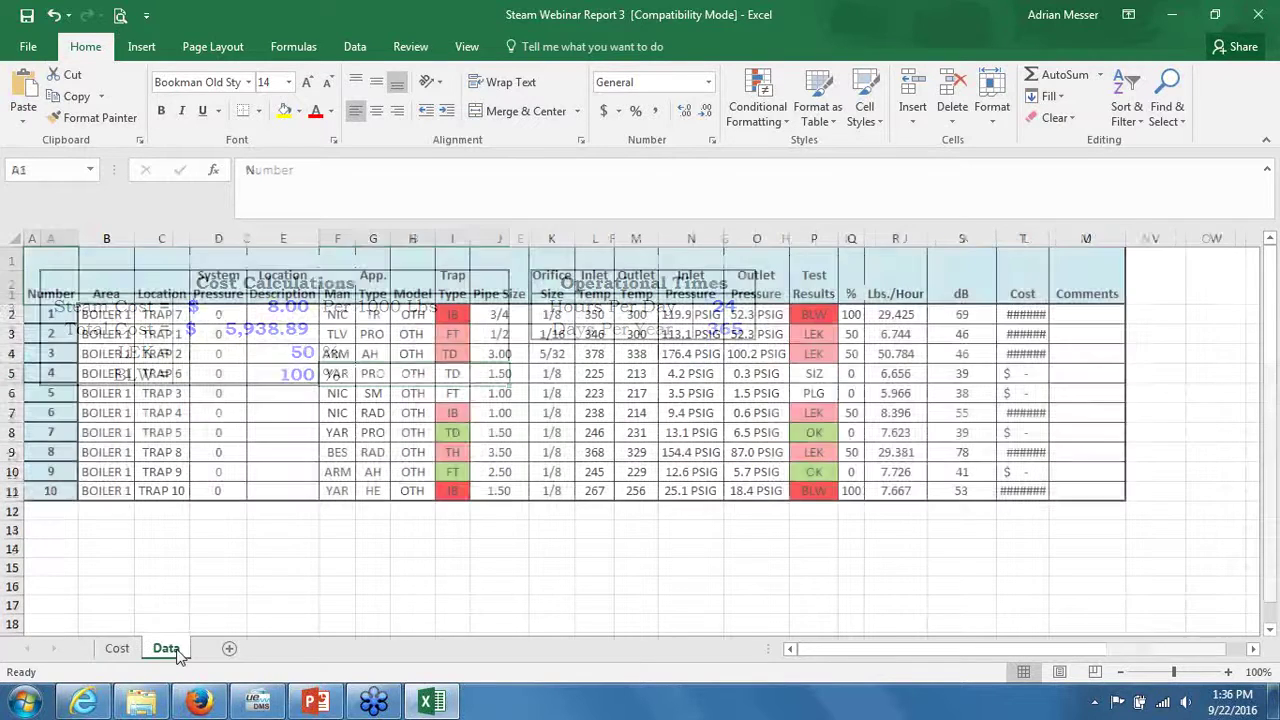
left_click_drag(1047, 240, 1076, 240)
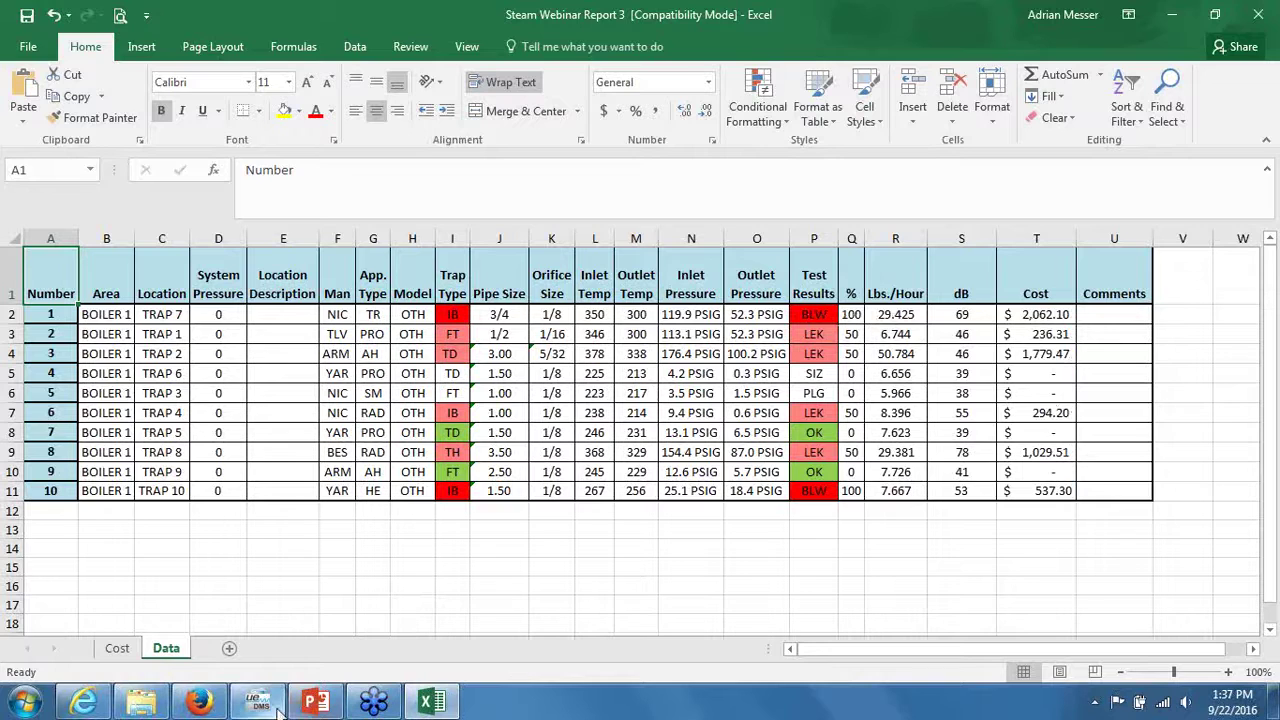
- Switch to the steam webinar presentation in PowerPoint and start the slide show from slide 23, the text slide on Reporting & Documentation
mouse_move(262, 706)
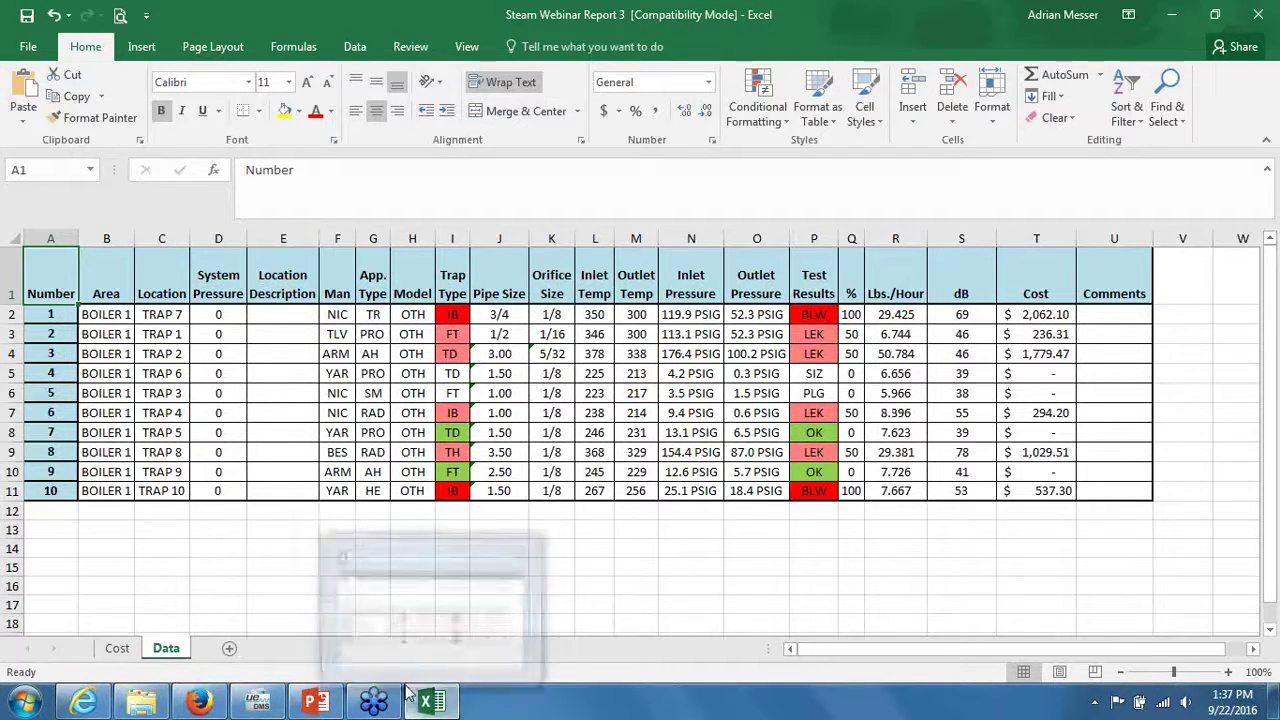
left_click(318, 706)
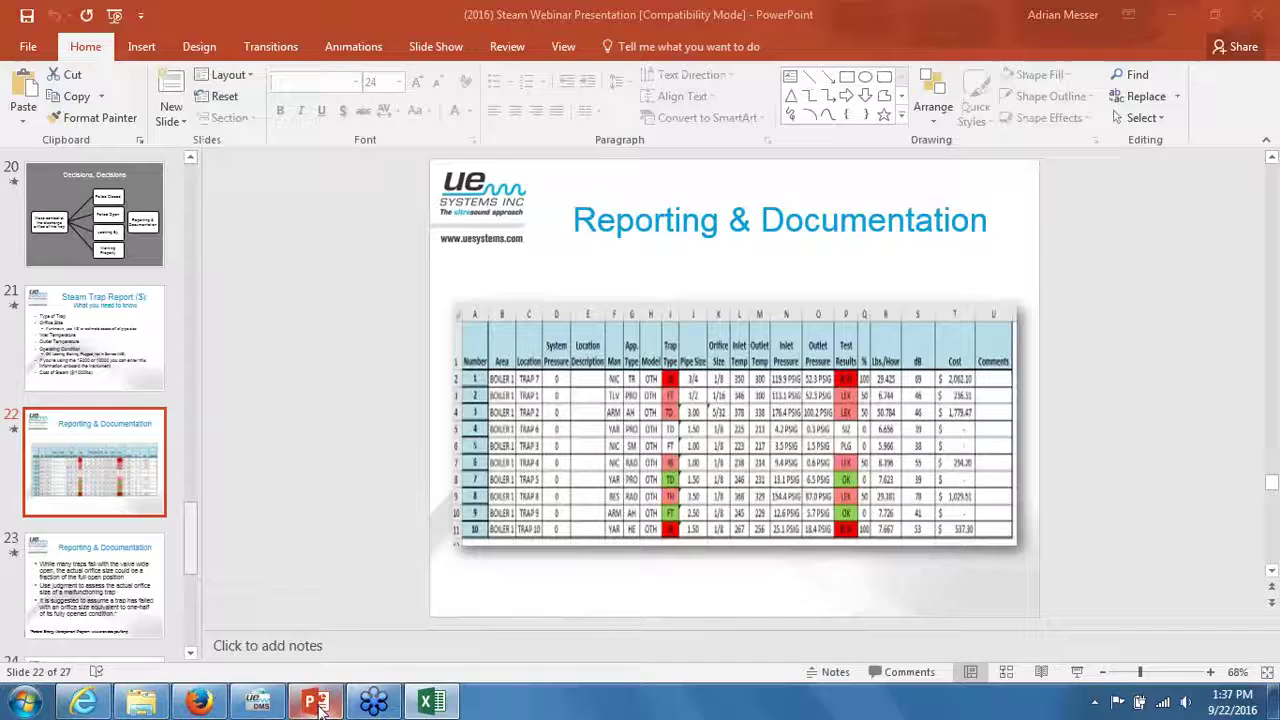
scroll(445, 568, "down", 1)
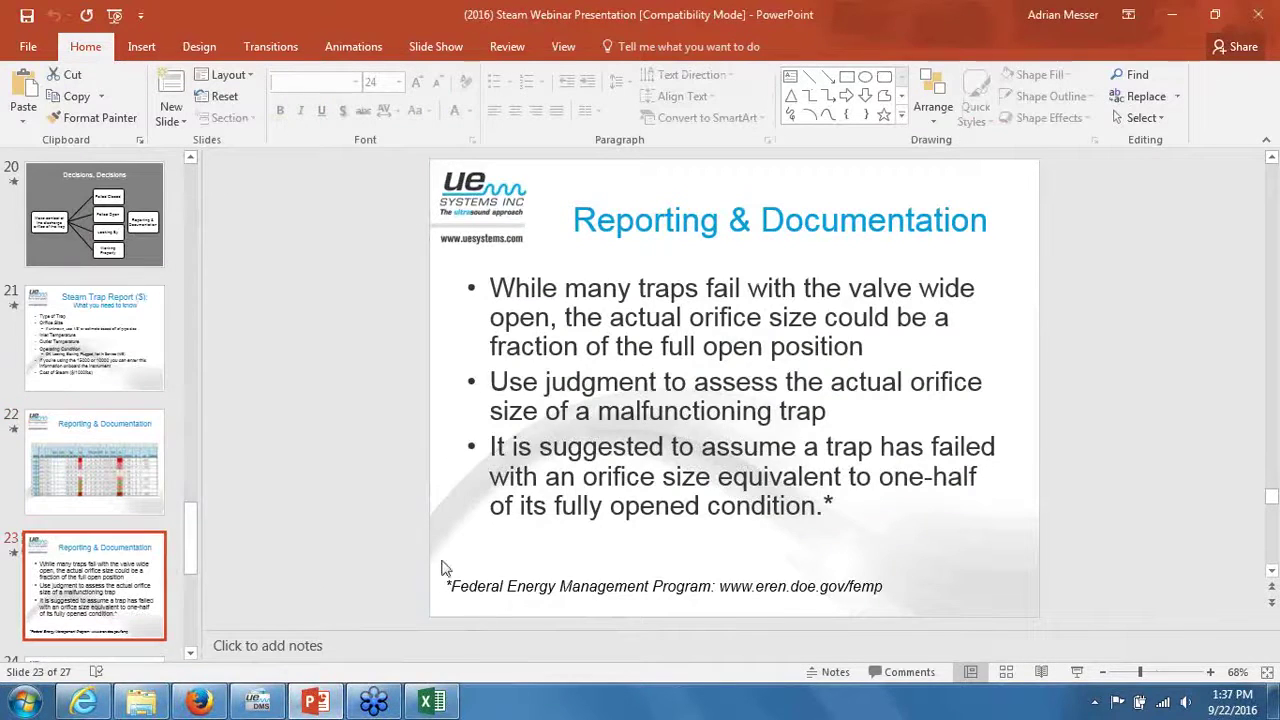
left_click(1077, 672)
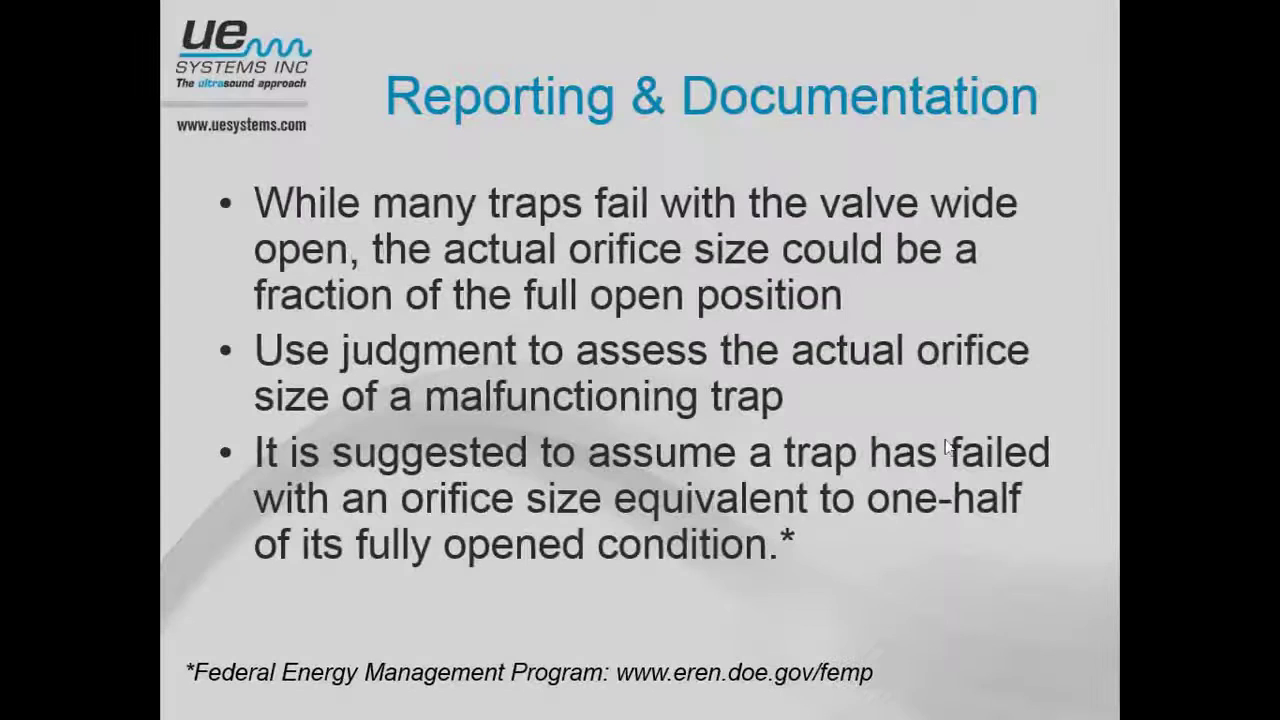